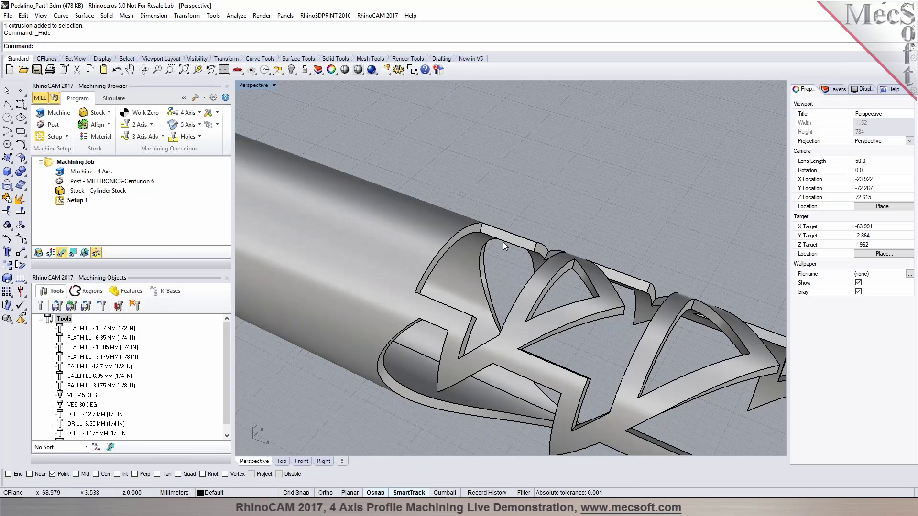
Step: Orbit to see the whole patterned part, then glance at the 4-axis operations list and the part
scroll(503, 242, "down", 5)
right_click_drag(501, 257, 455, 275)
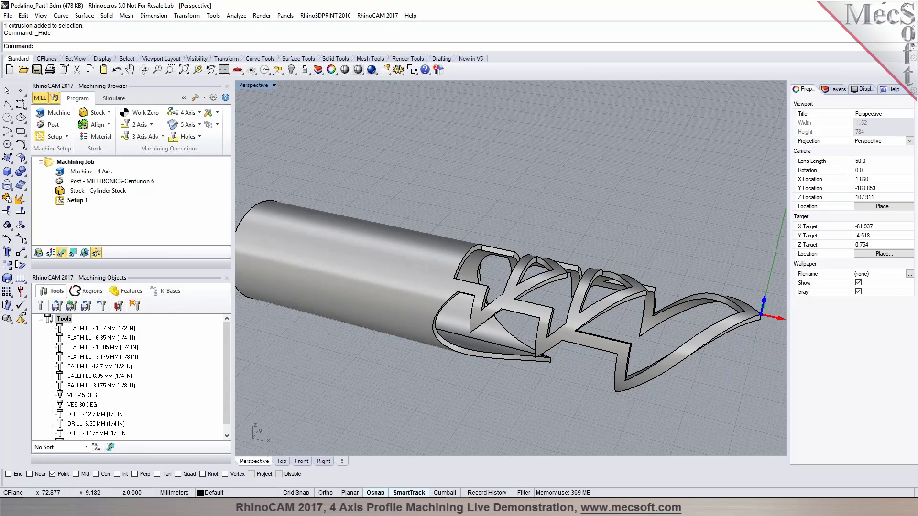
left_click(200, 113)
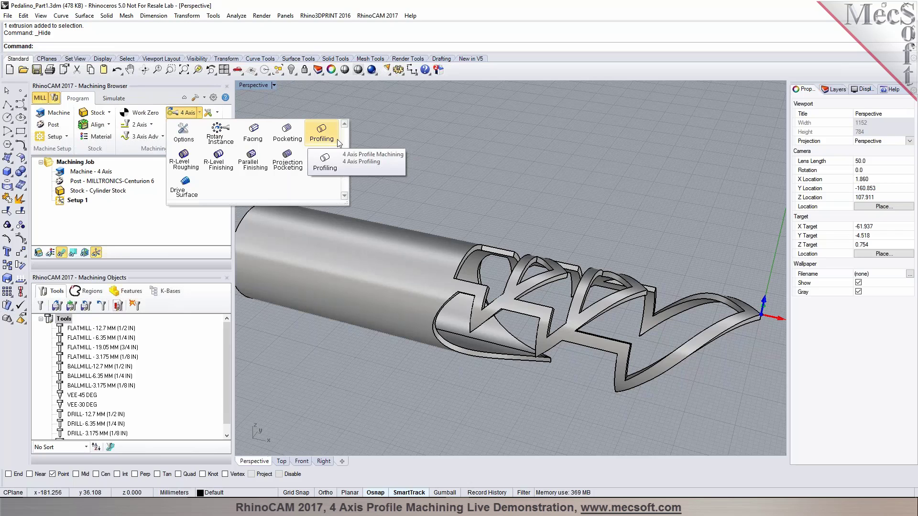
left_click(520, 214)
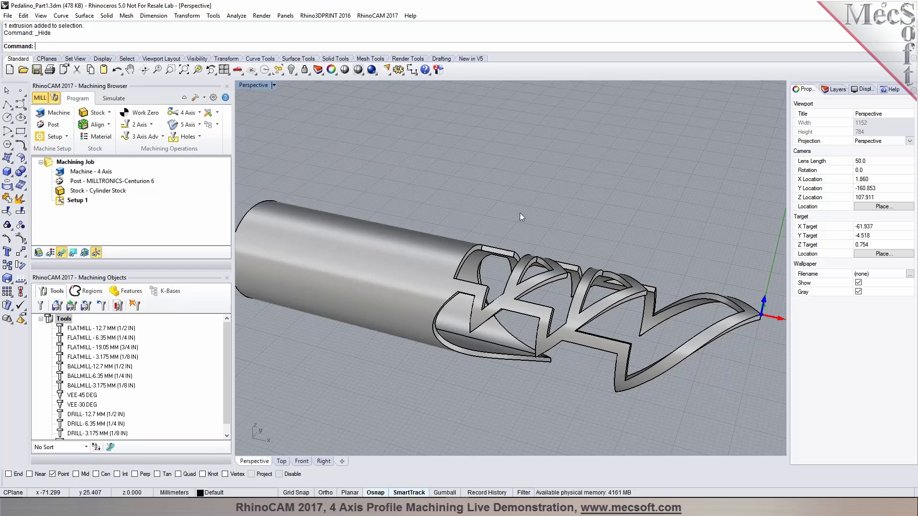
scroll(452, 286, "up", 3)
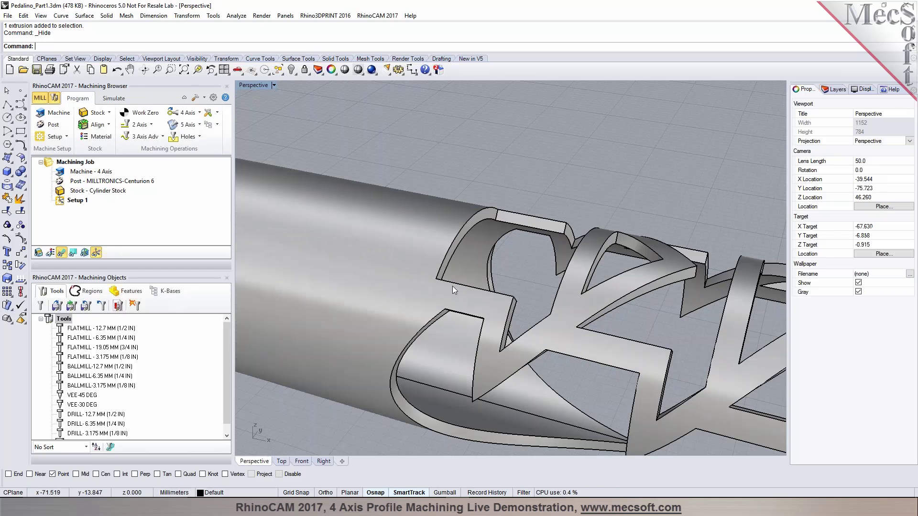
left_click(452, 282)
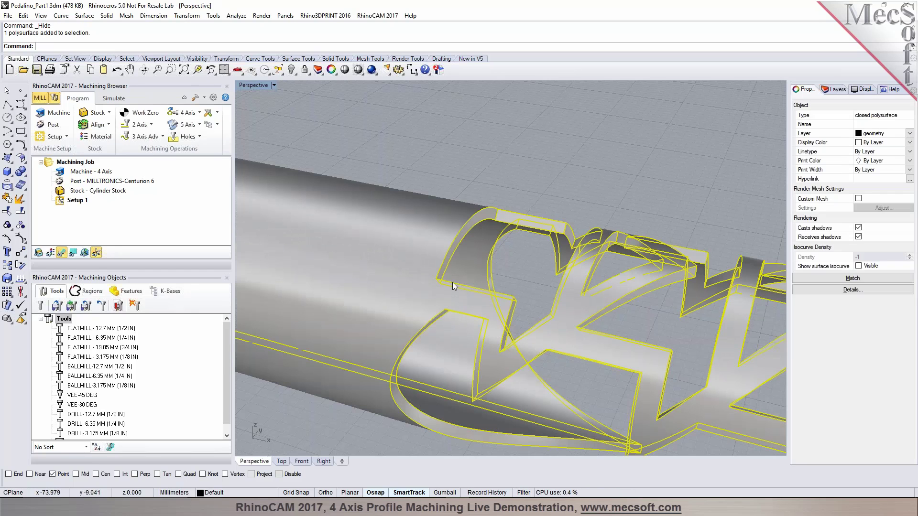
left_click(524, 181)
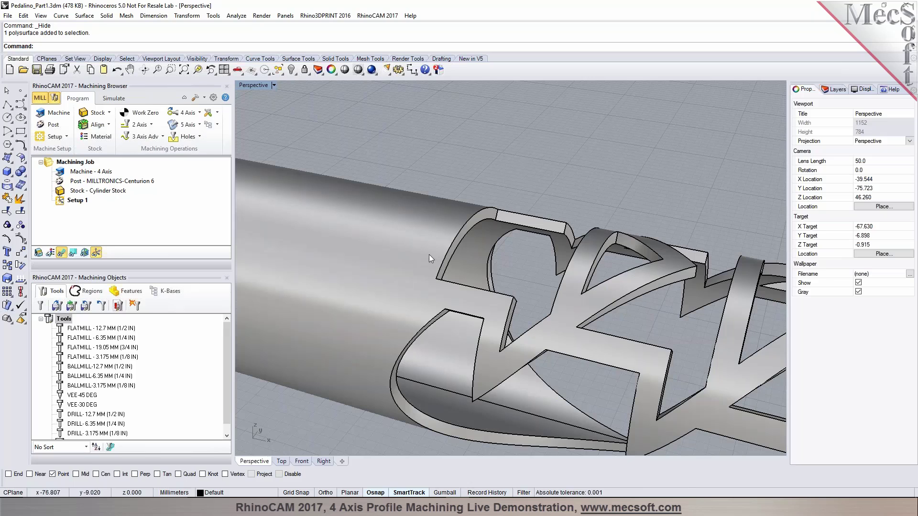
Step: Duplicate the part's face borders as closed curves with Duplicate Face Border
left_click(62, 16)
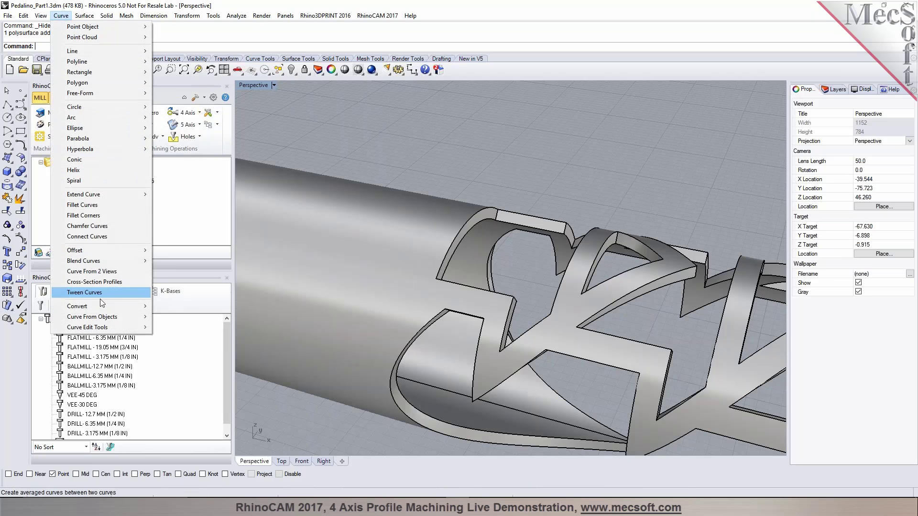
mouse_move(118, 319)
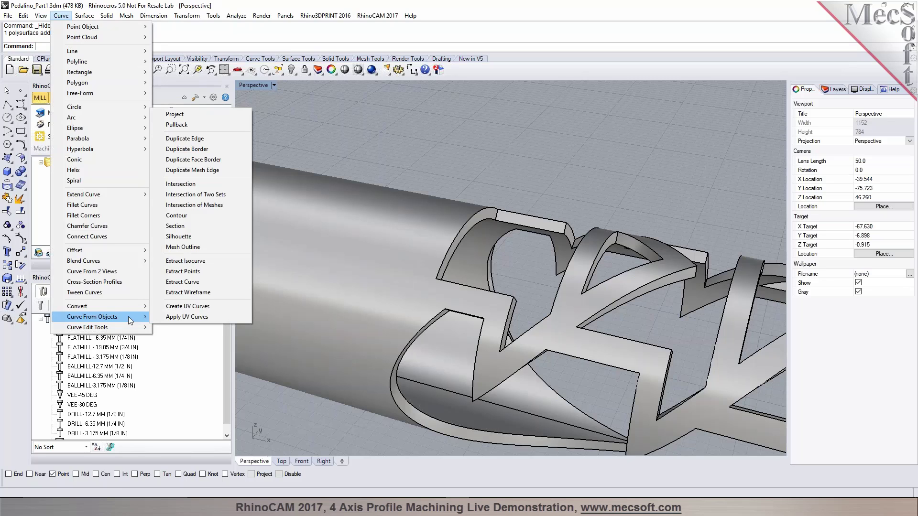
left_click(194, 164)
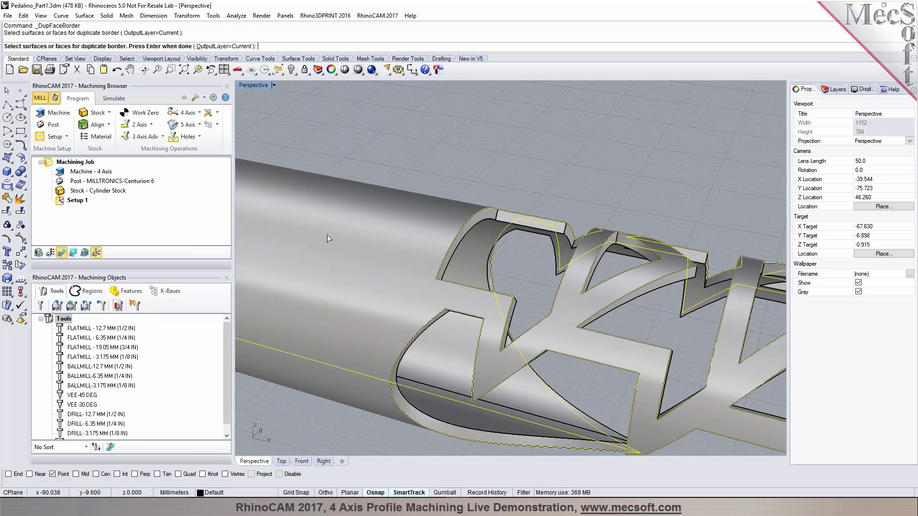
key("Return")
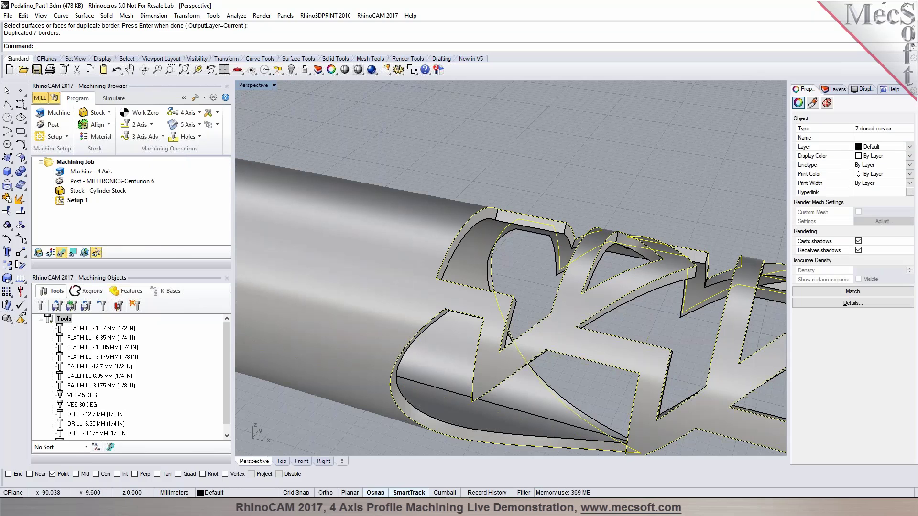
Step: Check two of the new border curves through the Selection Menu, then deselect them
left_click(473, 182)
left_click(472, 218)
left_click(497, 241)
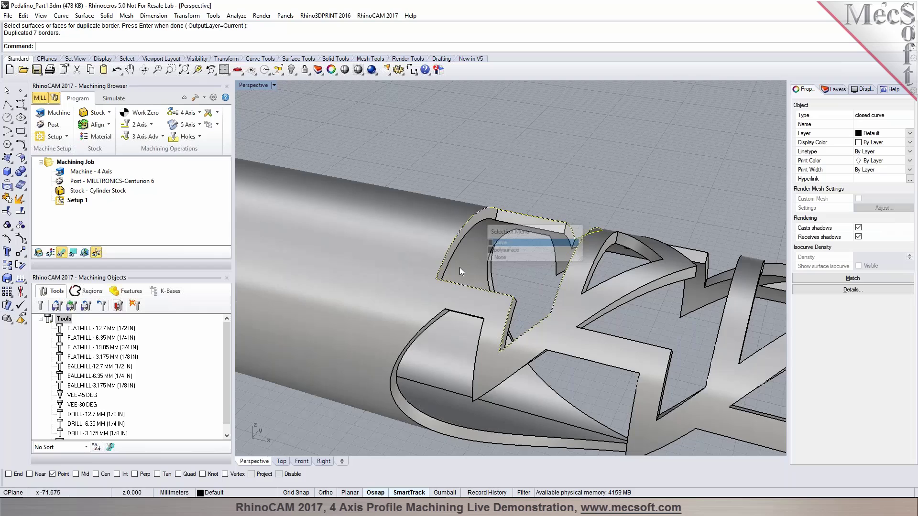
right_click_drag(497, 242, 555, 176)
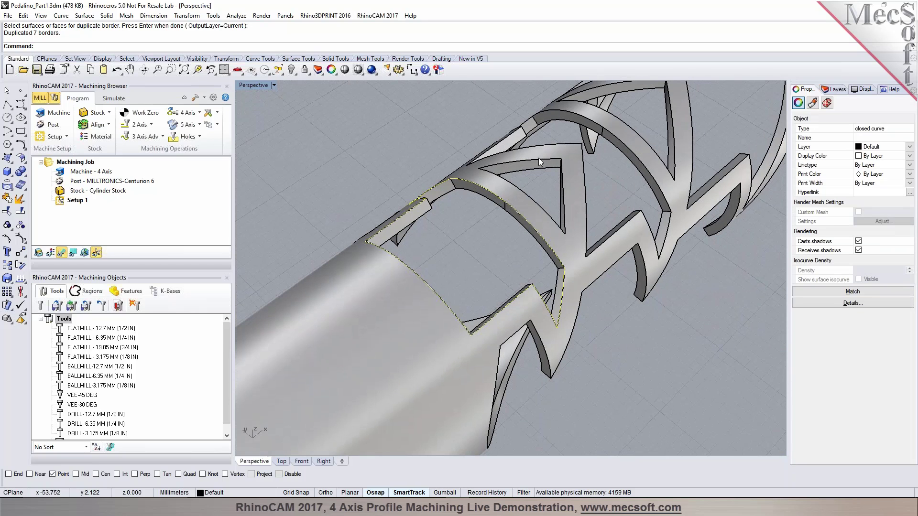
left_click(566, 181)
left_click(566, 183)
key("Escape")
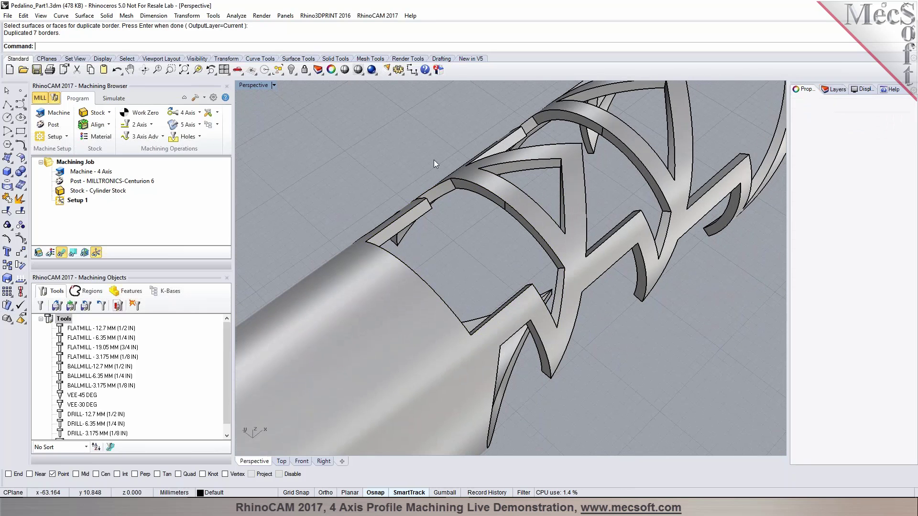
Step: Create a 4 Axis Profiling operation, suppressing the rotation-centre warning, and orbit around the part
left_click(187, 113)
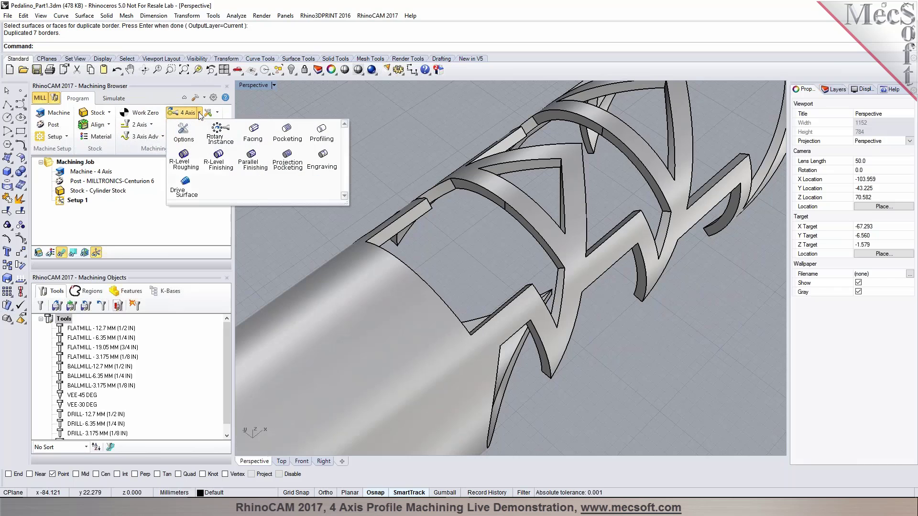
left_click(317, 132)
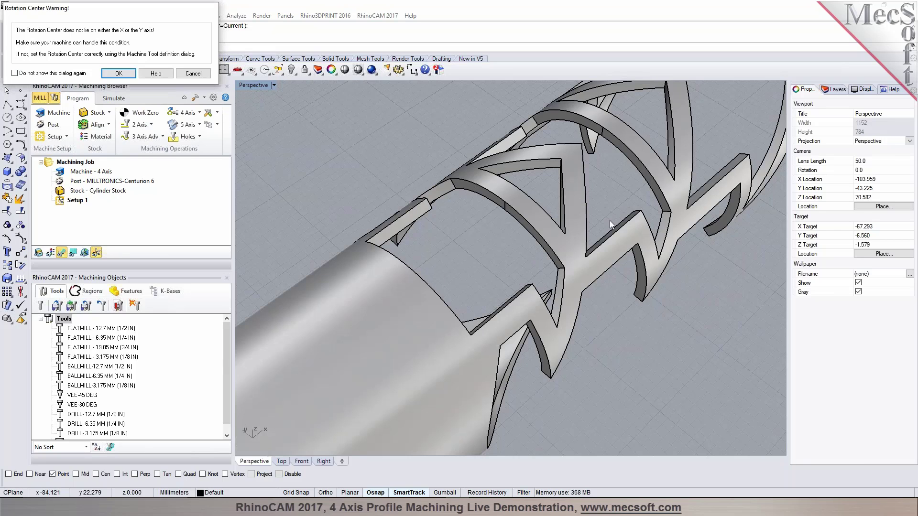
left_click(46, 75)
left_click(118, 73)
scroll(478, 268, "down", 3)
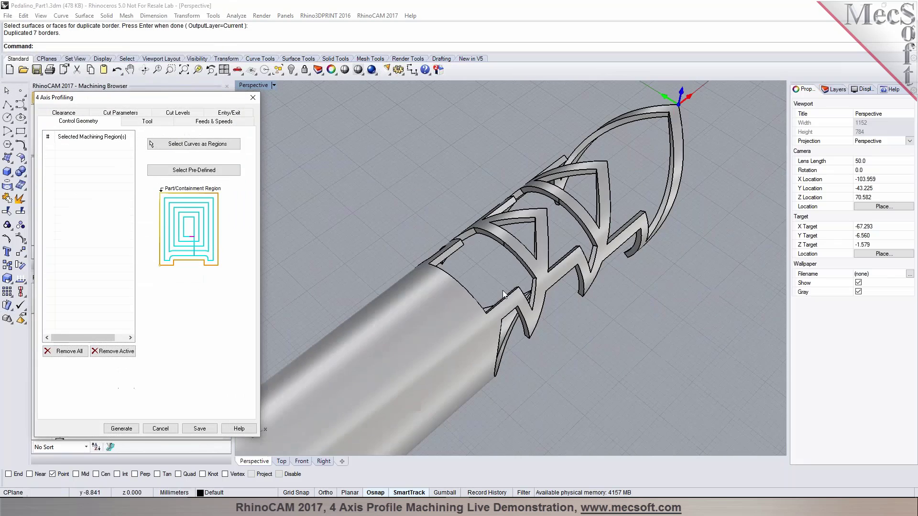
right_click_drag(478, 268, 577, 323)
scroll(475, 283, "down", 3)
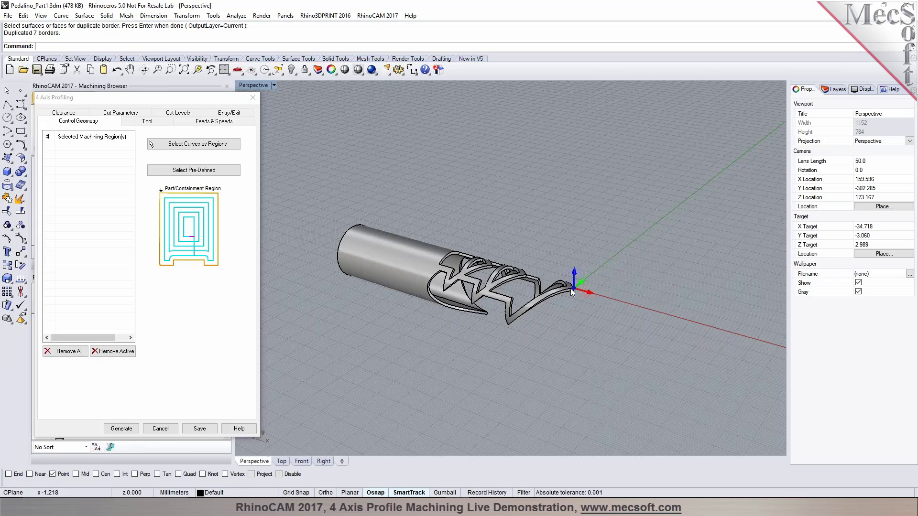
scroll(570, 288, "up", 3)
right_click_drag(570, 290, 393, 282)
scroll(393, 282, "up", 2)
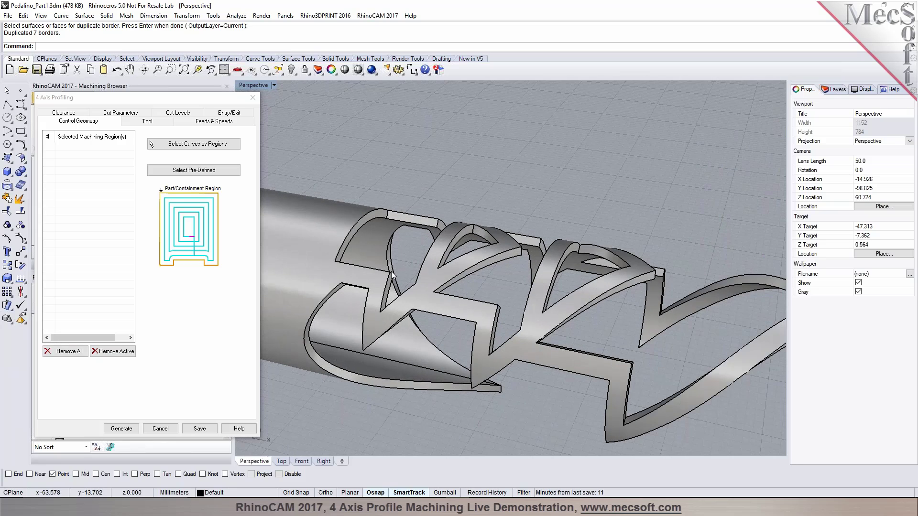
Step: Pick the top arc and the front border curves as machining regions
left_click(180, 144)
left_click(365, 220)
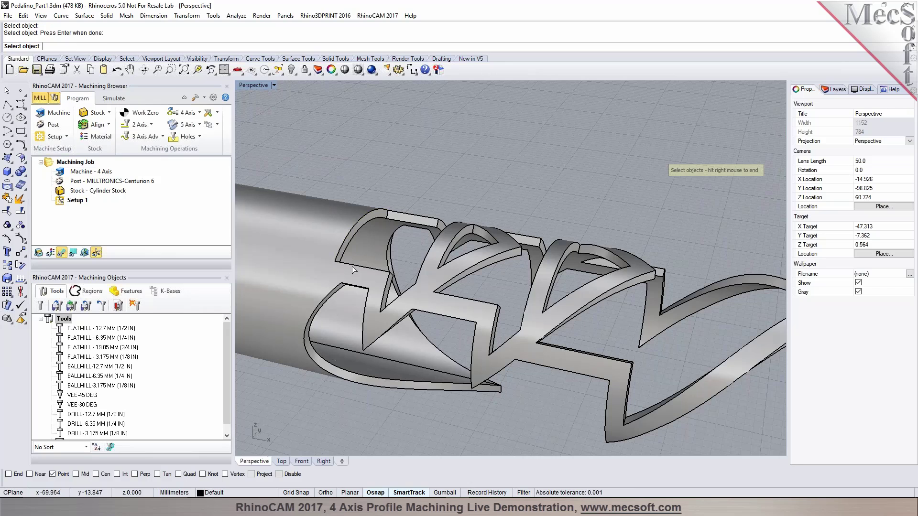
left_click(381, 310)
left_click(380, 290)
scroll(470, 249, "up", 3)
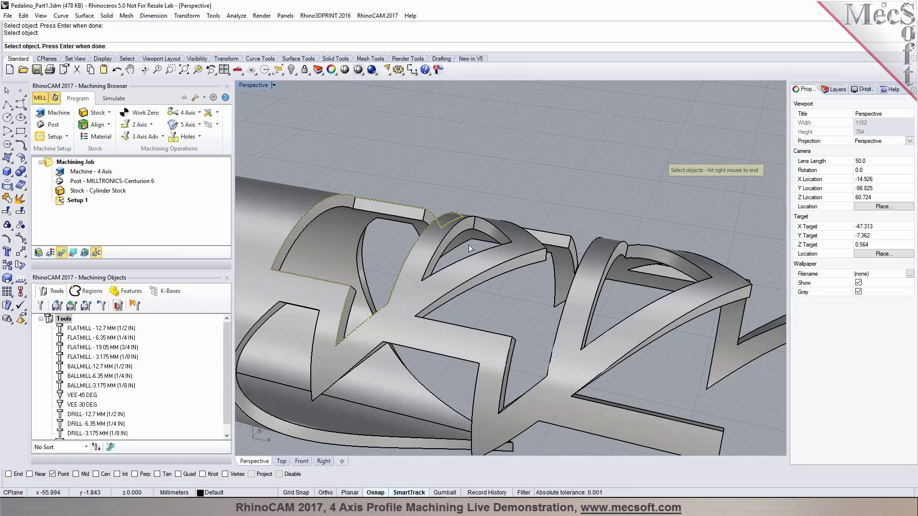
left_click(435, 255)
left_click(465, 273)
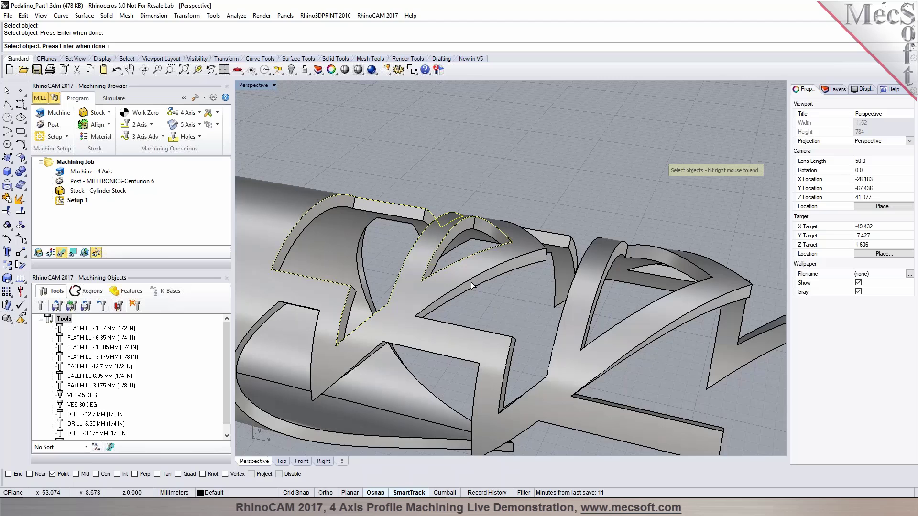
left_click(472, 285)
left_click(503, 305)
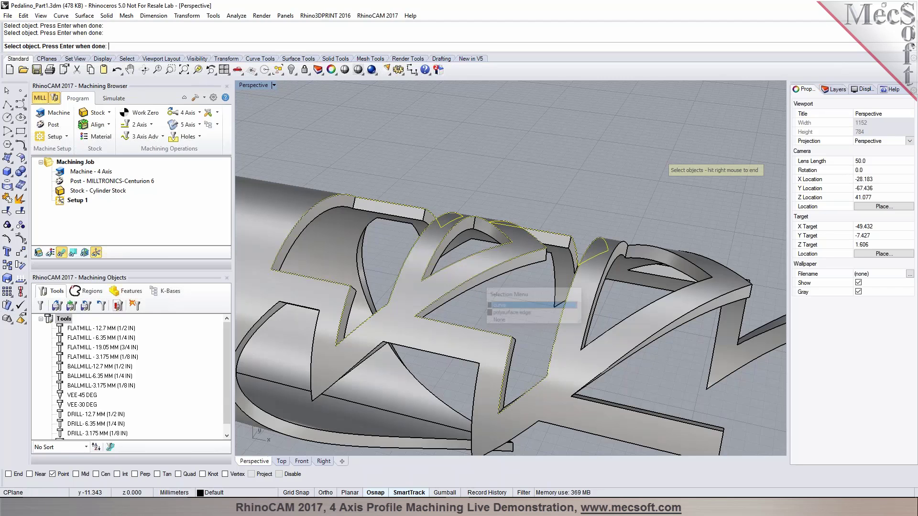
left_click(594, 315)
left_click(621, 337)
Step: Orbit to the far side and add its border curve, leaving five regions listed
scroll(636, 330, "down", 3)
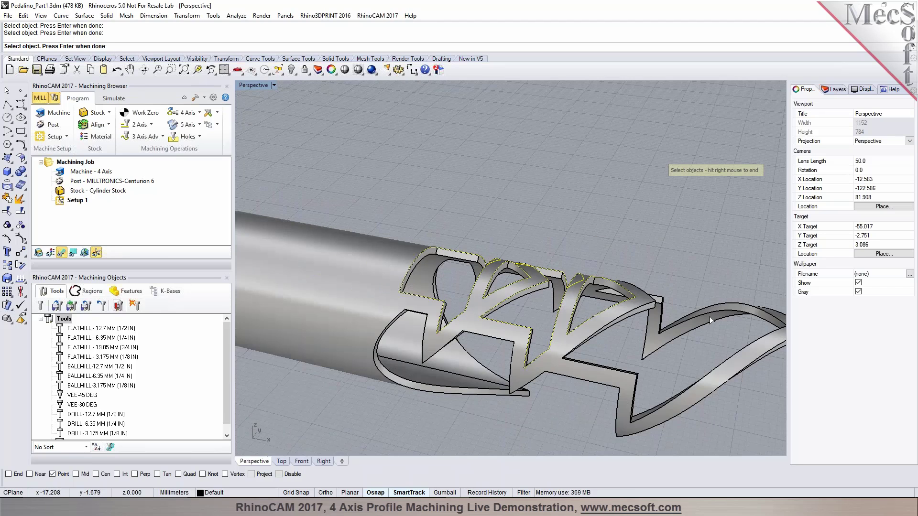
scroll(649, 327, "up", 3)
right_click_drag(649, 328, 539, 318)
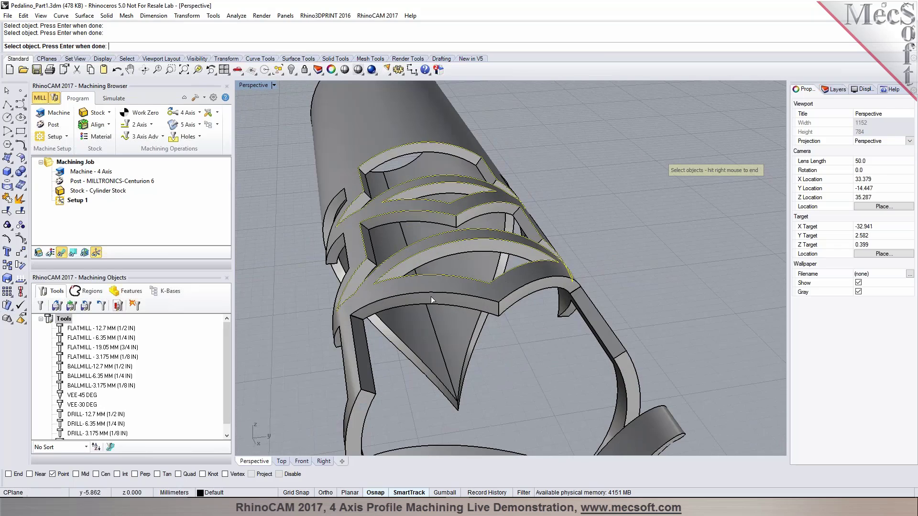
left_click(441, 297)
left_click(483, 315)
scroll(487, 311, "down", 3)
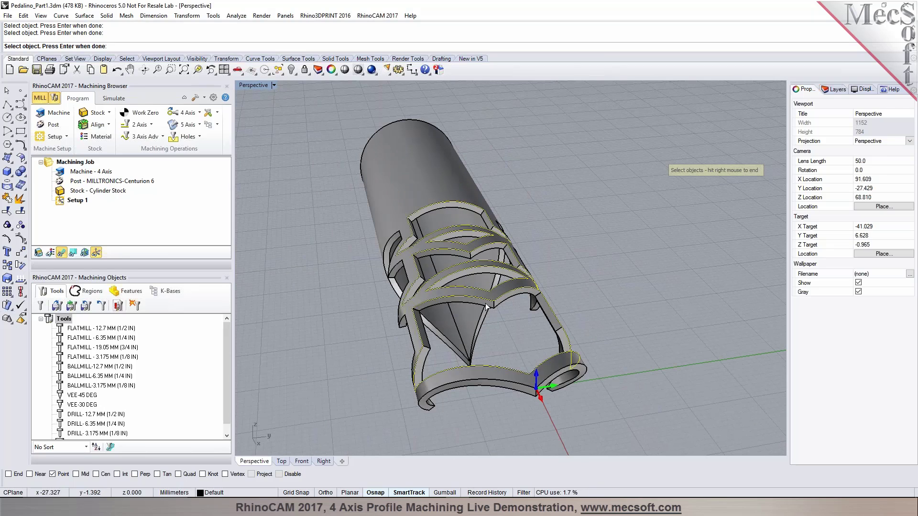
key("Return")
right_click_drag(488, 311, 368, 296)
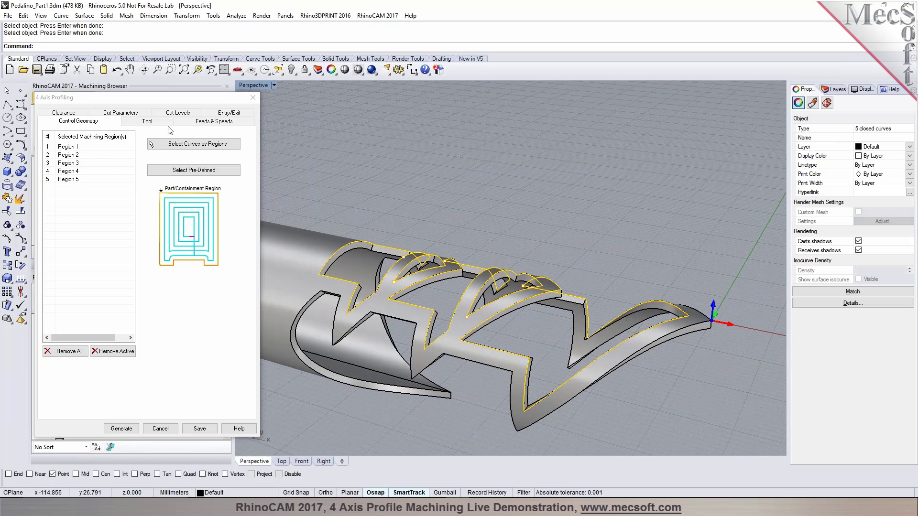
Step: Open the tool editor and select the FLATMILL - 3.175 MM tool
left_click(163, 125)
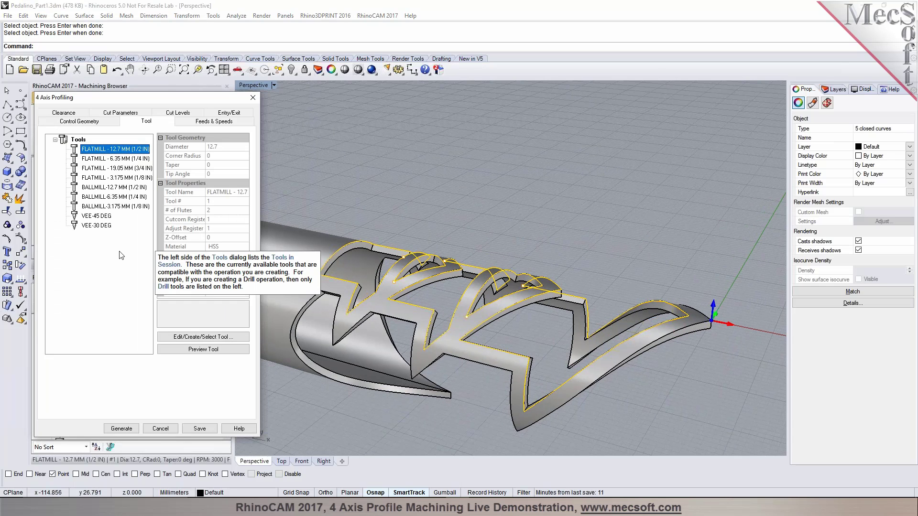
left_click(203, 336)
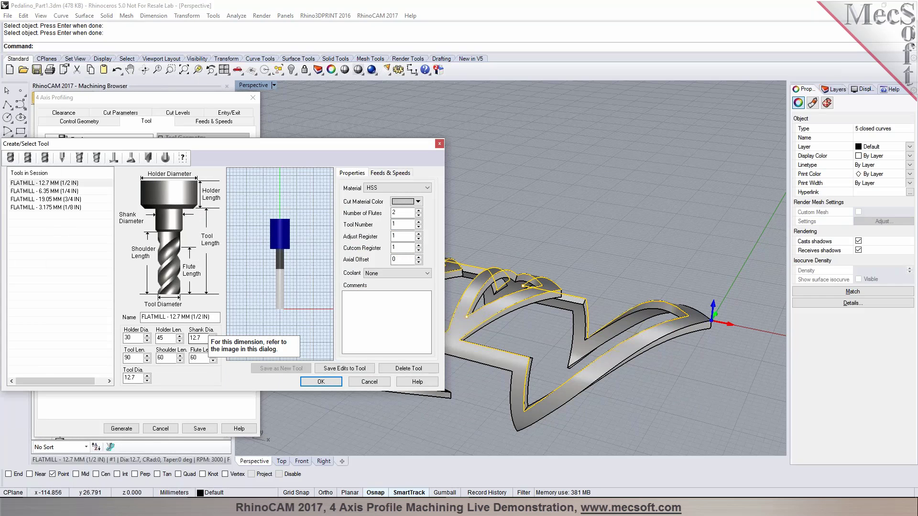
left_click_drag(204, 145, 403, 135)
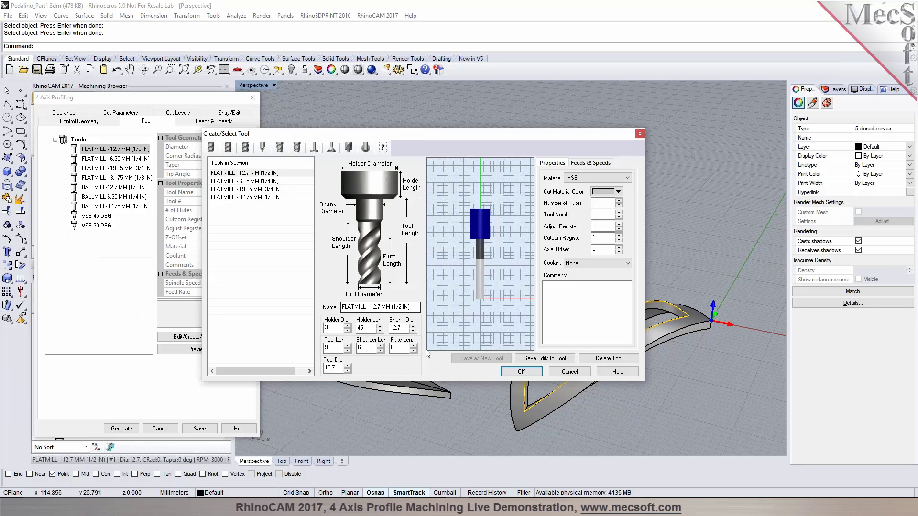
left_click(246, 198)
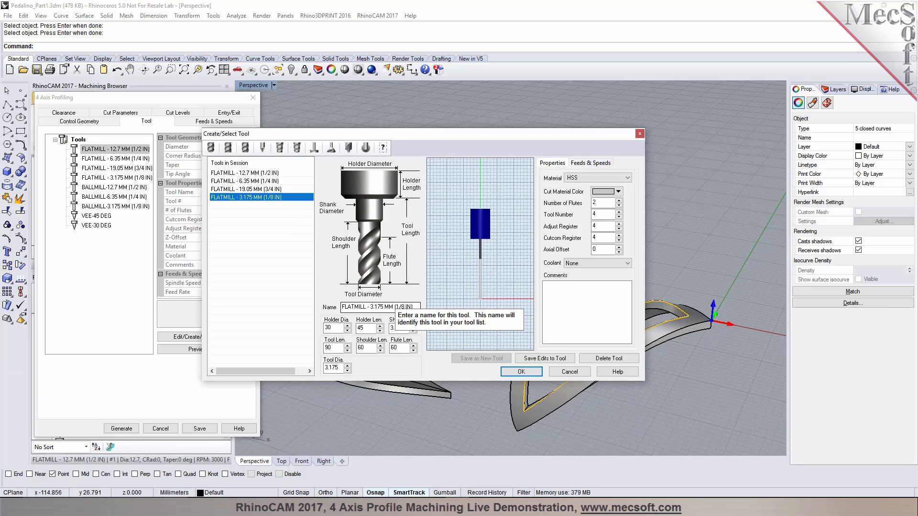
left_click(413, 307)
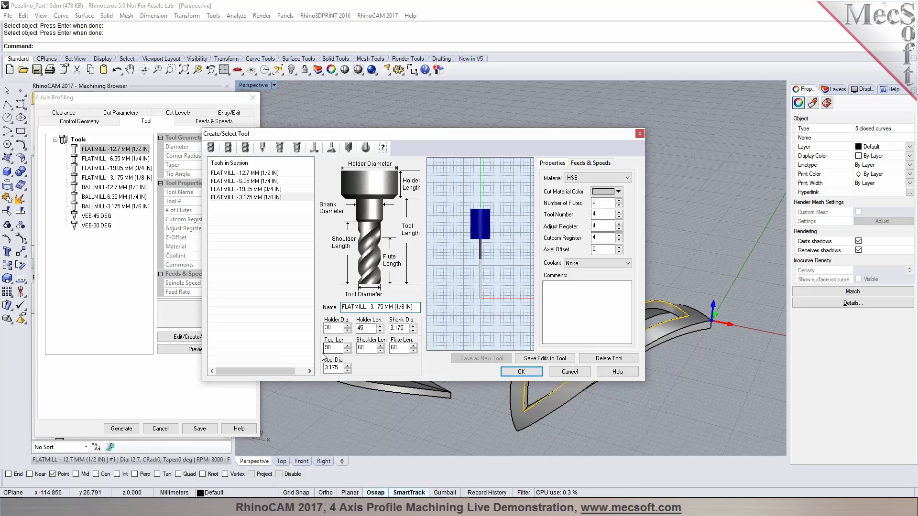
Step: Set flute length 35, shoulder length 40 and tool length 50
left_click(337, 368)
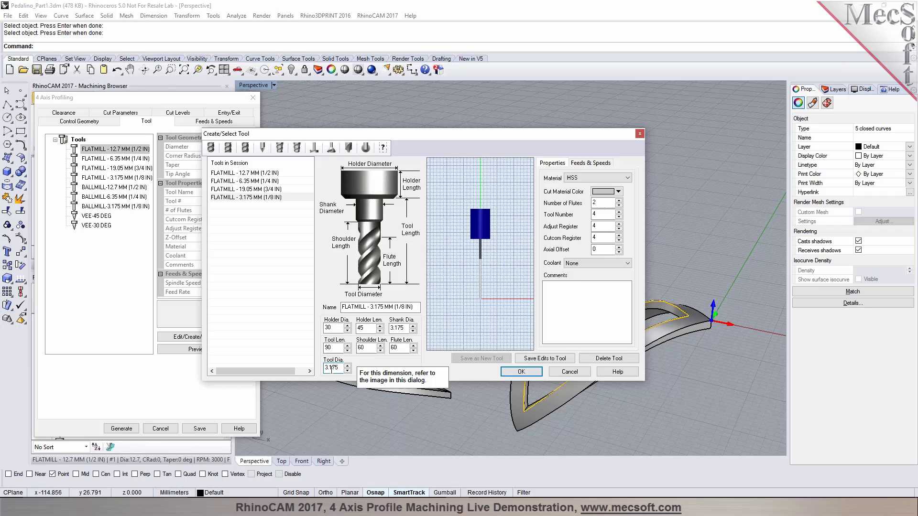
key("Tab")
key("Tab")
key("Tab")
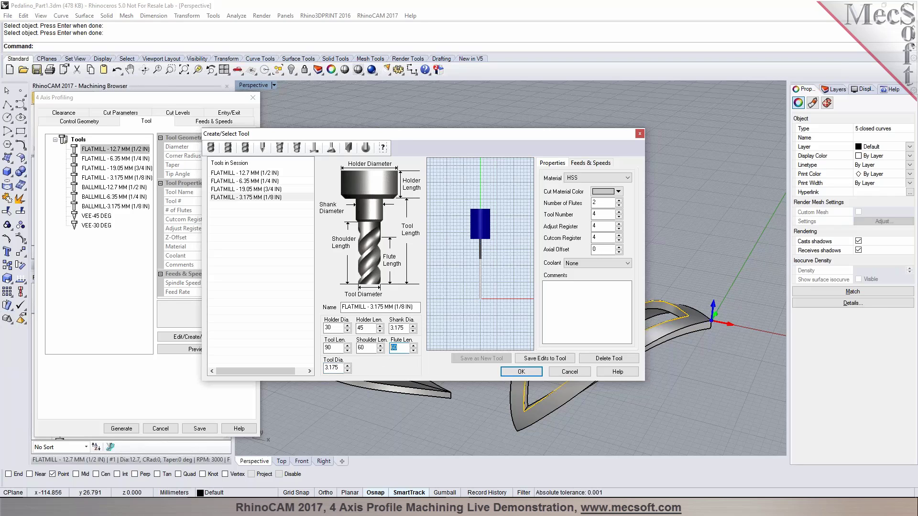
type("35")
left_click(367, 347)
type("40")
left_click(333, 347)
type("50")
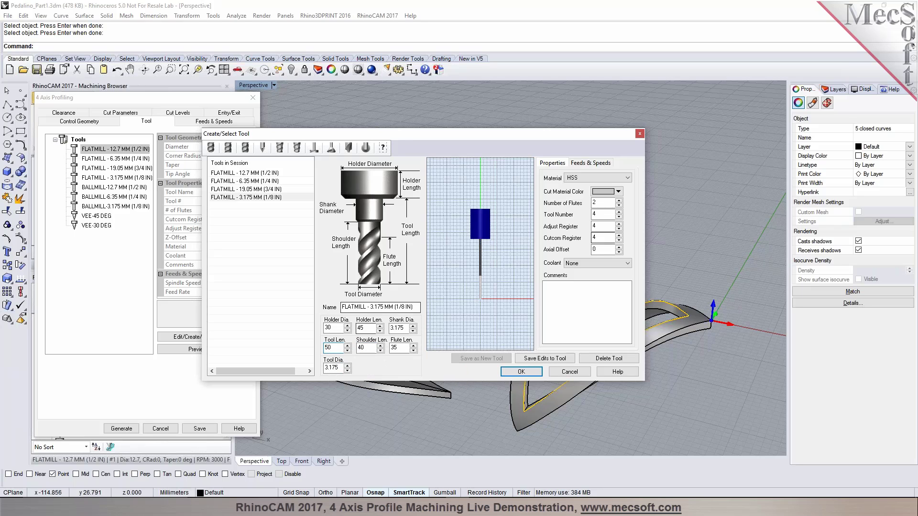
key("Tab")
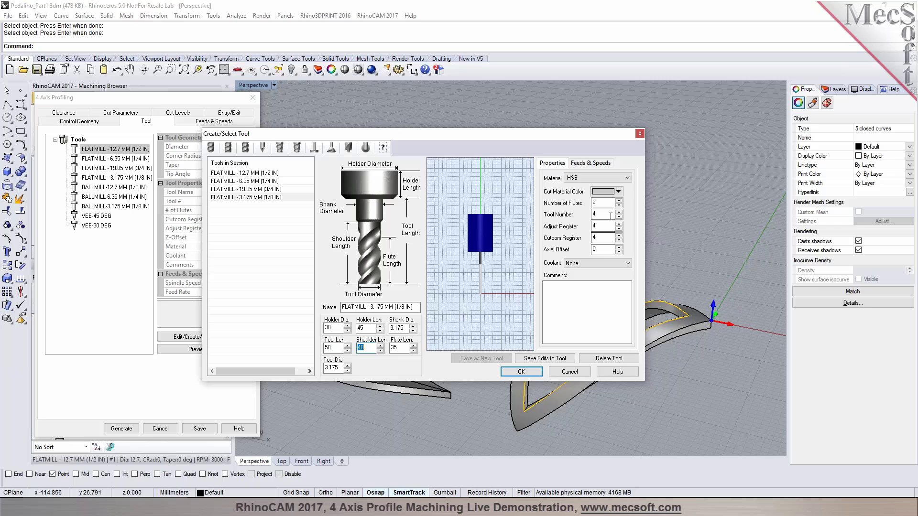
Step: Set tool number, adjust and cutcom registers to 1, keep HSS, and load feeds from table
double_click(599, 215)
type("1")
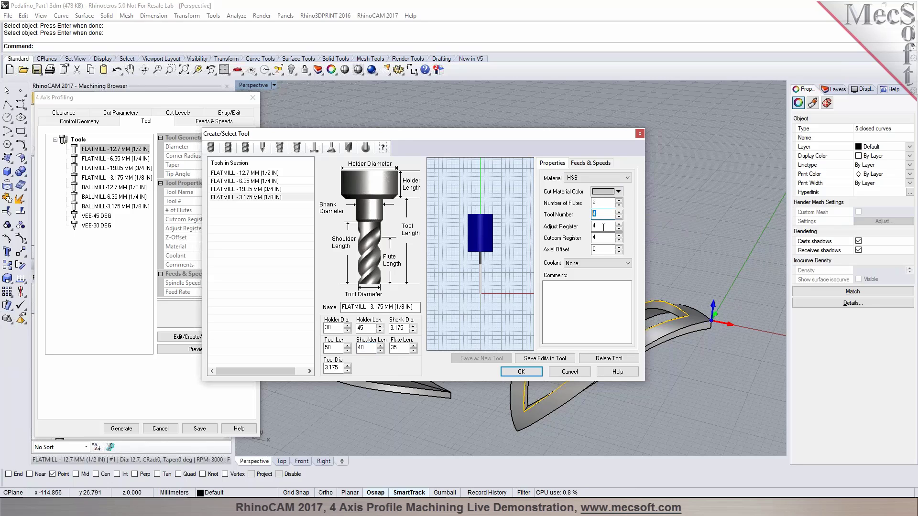
key("Tab")
type("1")
key("Tab")
type("1")
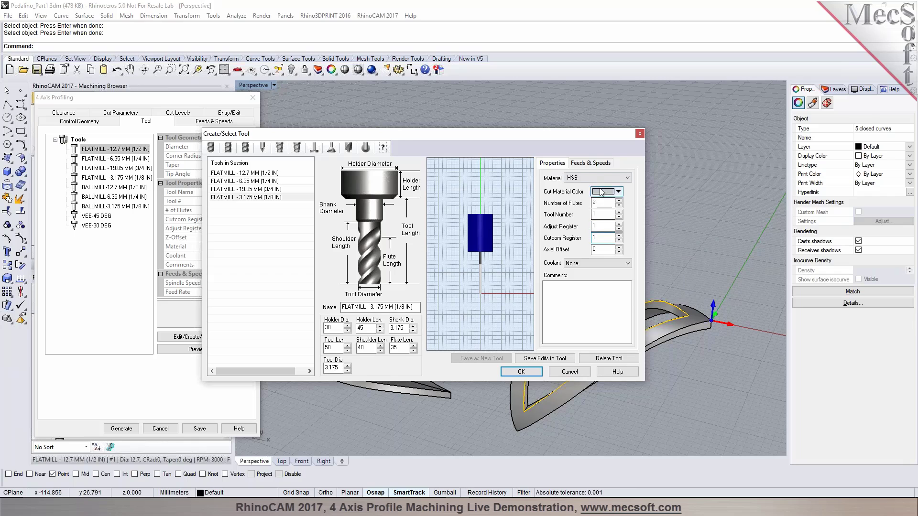
left_click(597, 178)
left_click(597, 178)
left_click(591, 164)
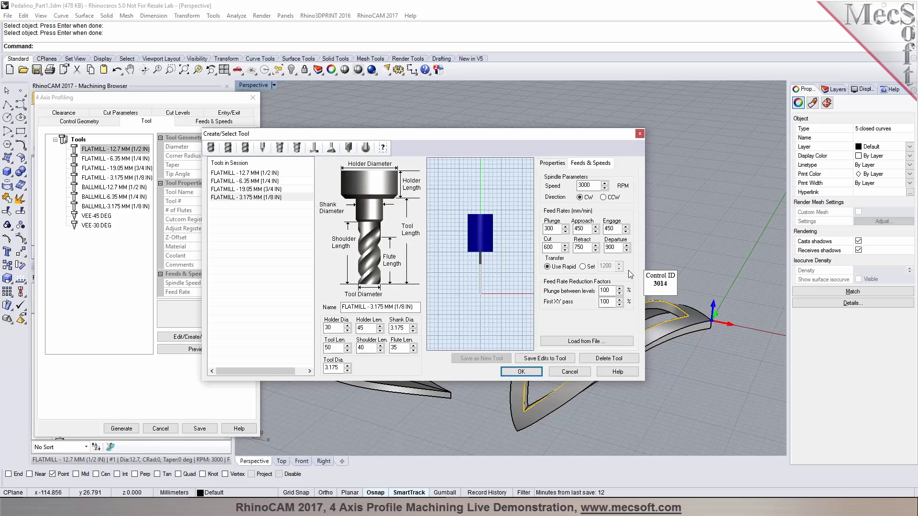
left_click(579, 340)
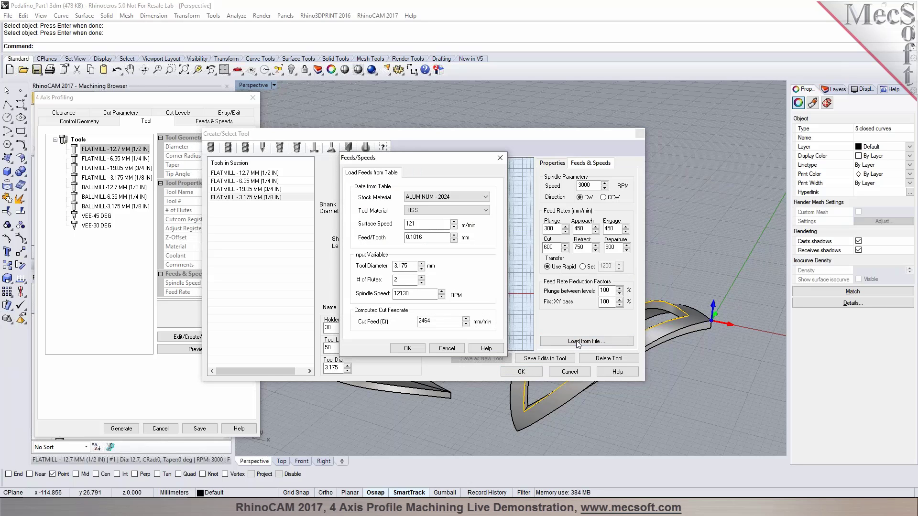
Step: Choose STEEL - 4130 - 300 BHN stock, CARBIDE tool material and 0.02 feed per tooth
left_click(478, 197)
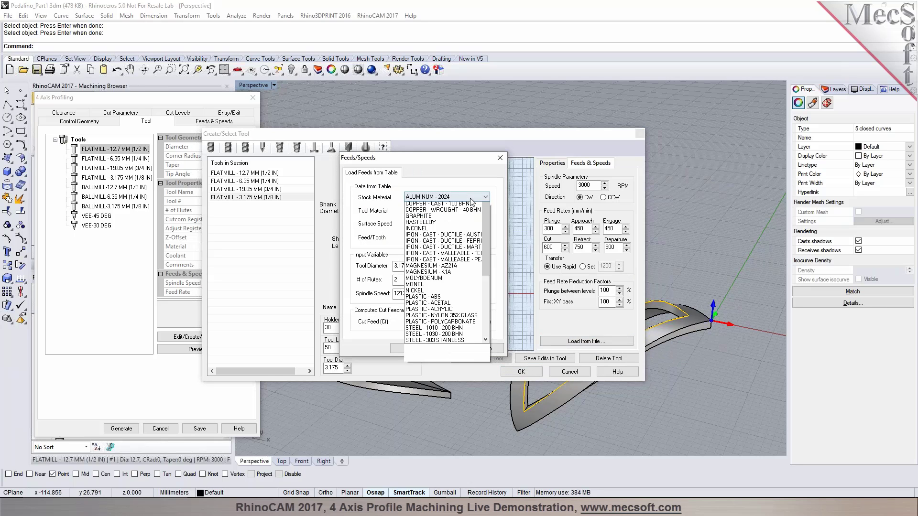
scroll(486, 228, "down", 1)
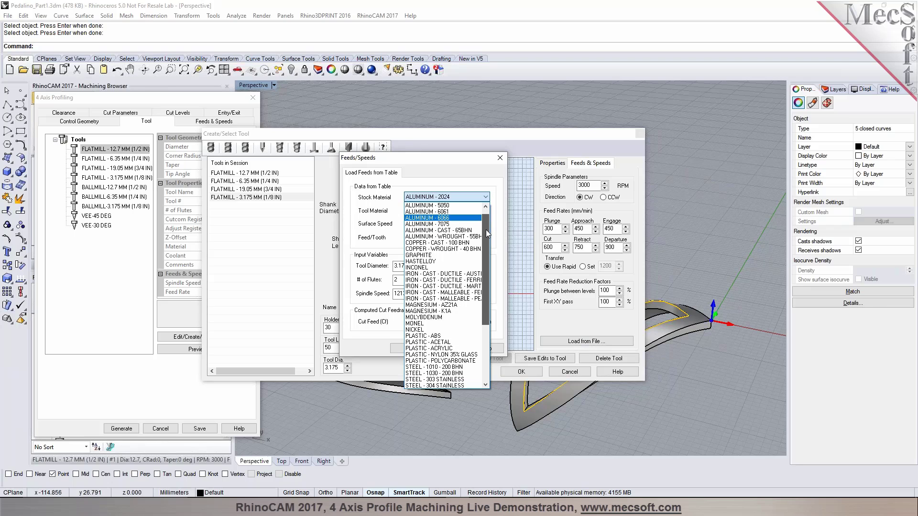
left_click_drag(486, 229, 486, 273)
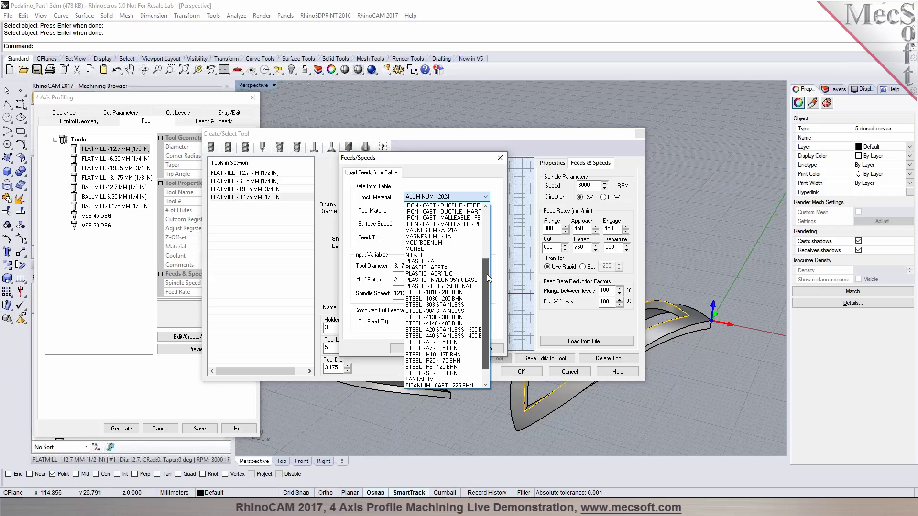
left_click_drag(486, 273, 486, 282)
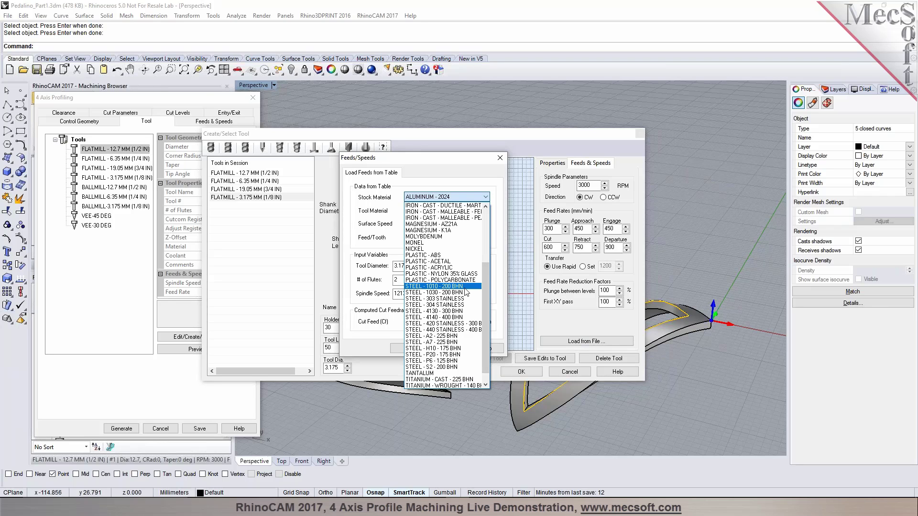
left_click(465, 288)
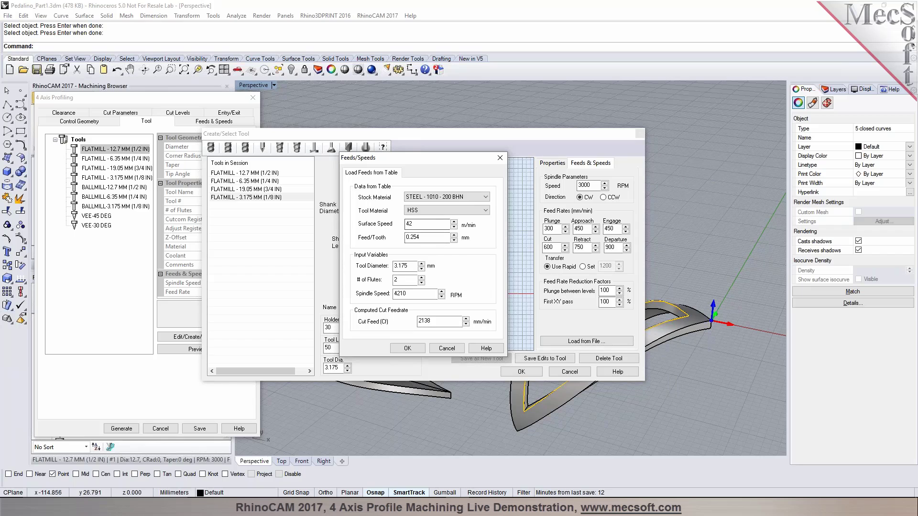
left_click(486, 197)
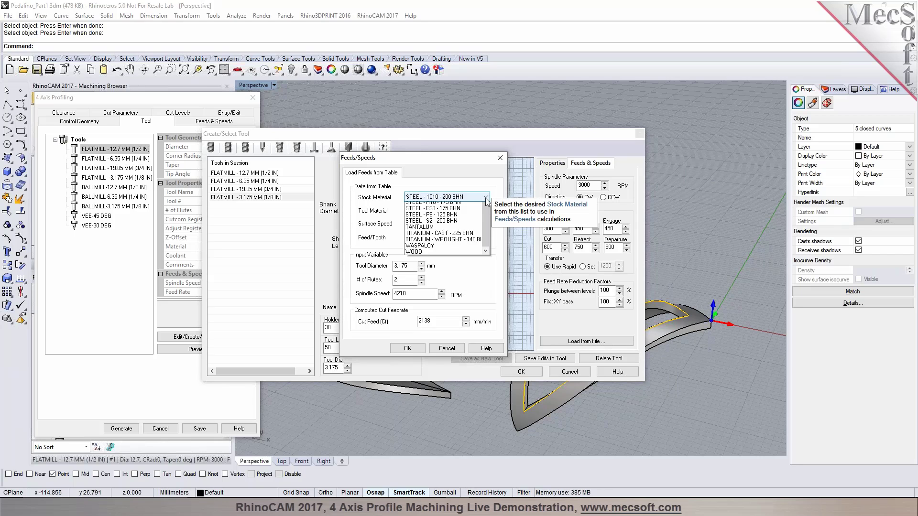
left_click(444, 298)
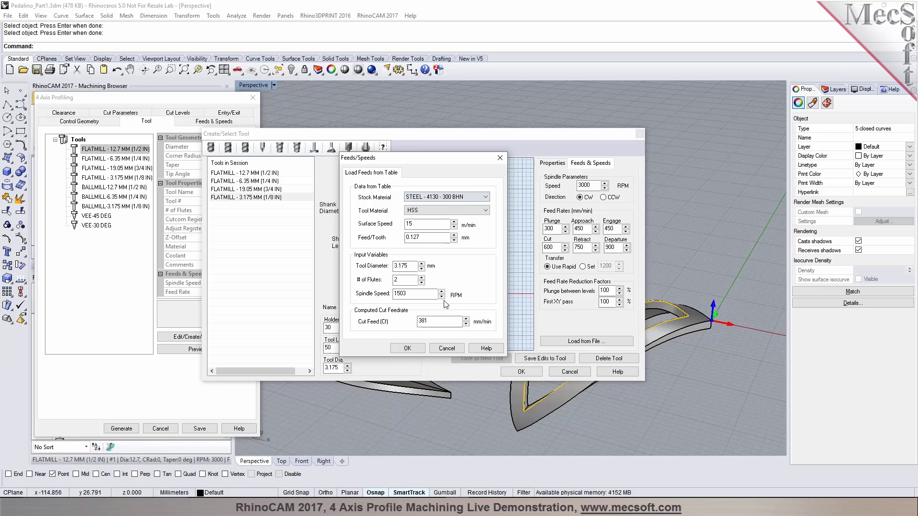
left_click(416, 225)
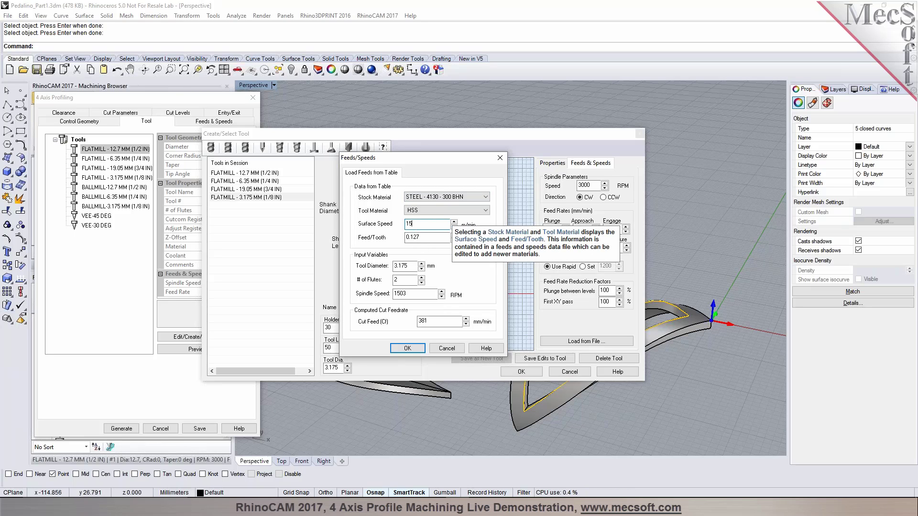
left_click(485, 210)
left_click(445, 225)
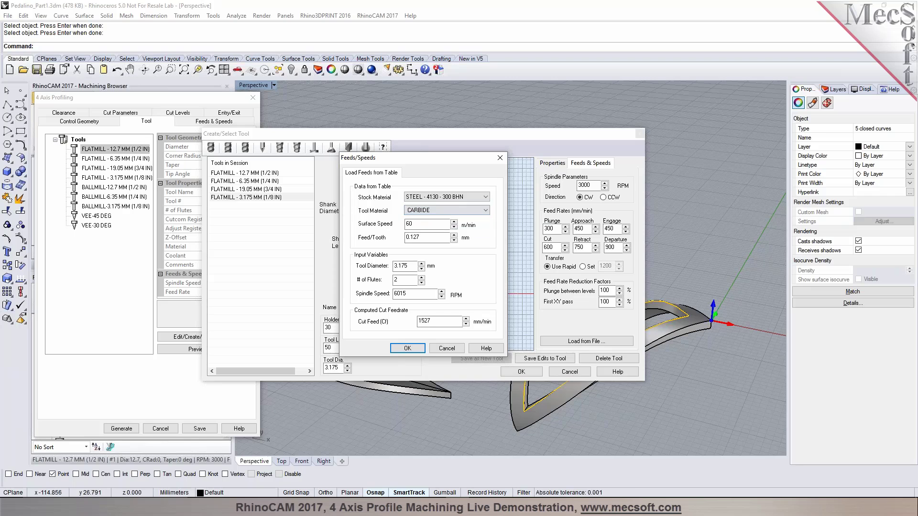
left_click_drag(445, 225, 396, 231)
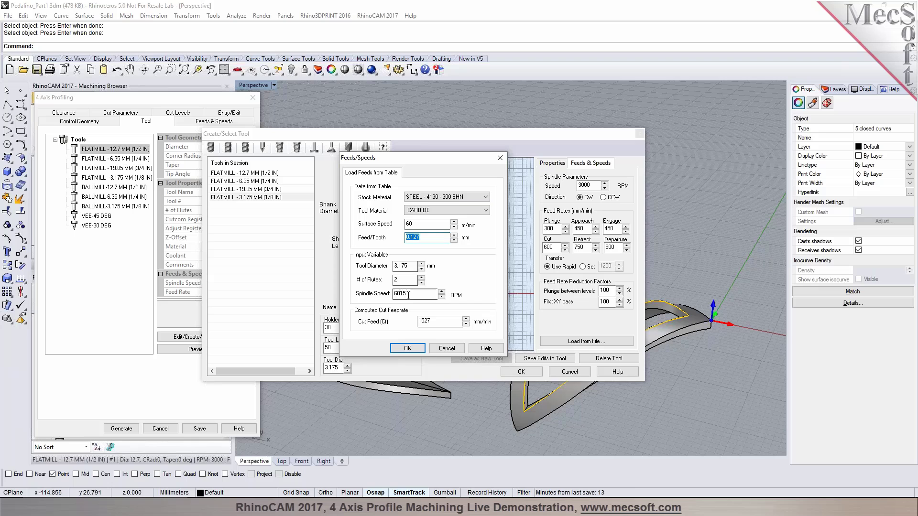
left_click(419, 238)
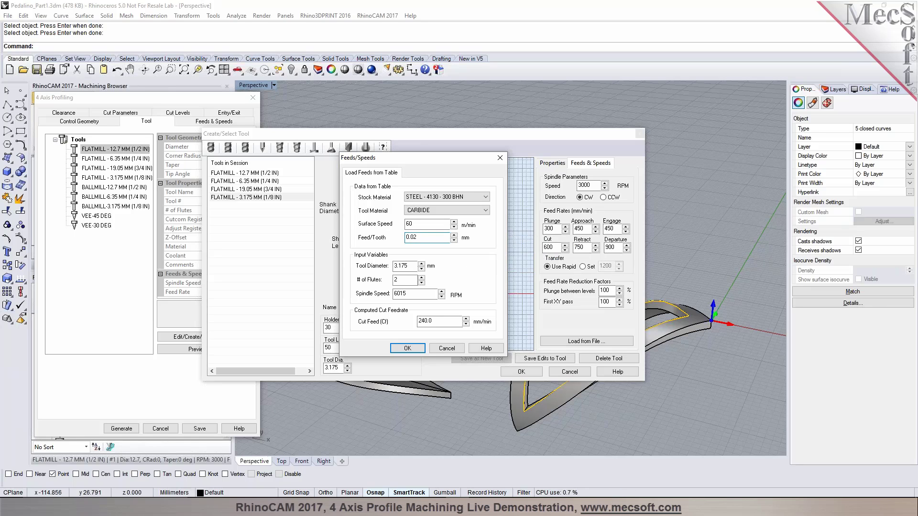
Step: Set spindle speed 6000, apply the 240 mm/min feeds, and save the edits to the tool
double_click(409, 294)
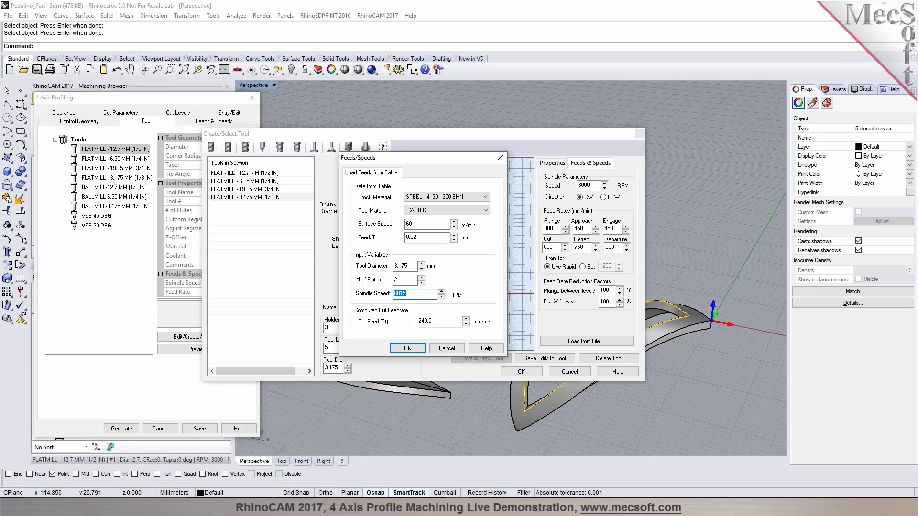
type("+")
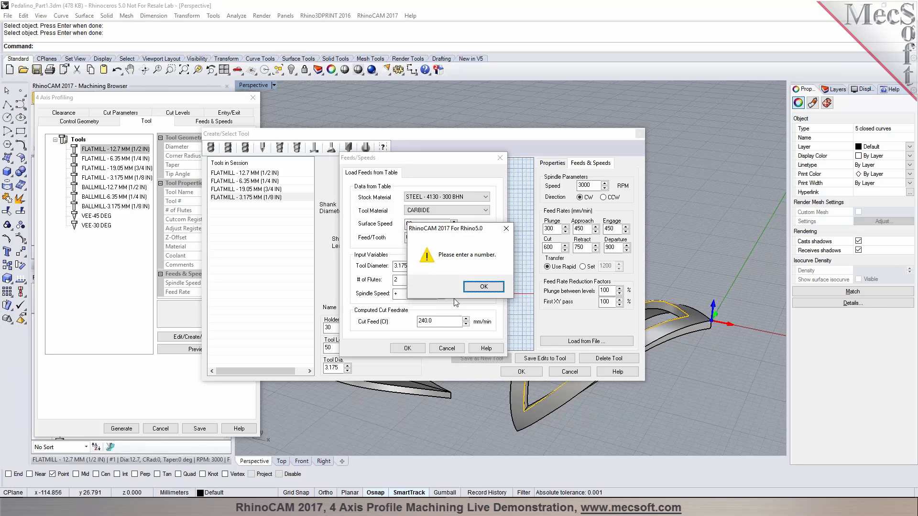
left_click(490, 285)
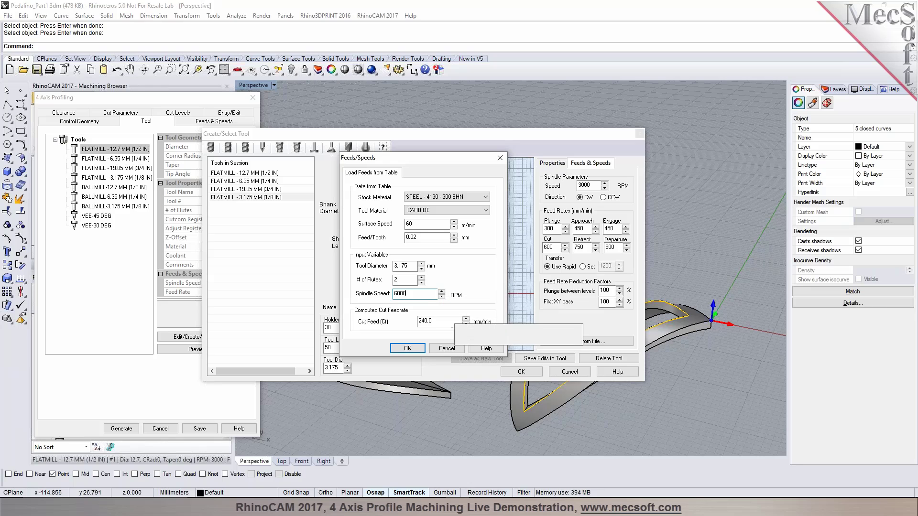
left_click(403, 349)
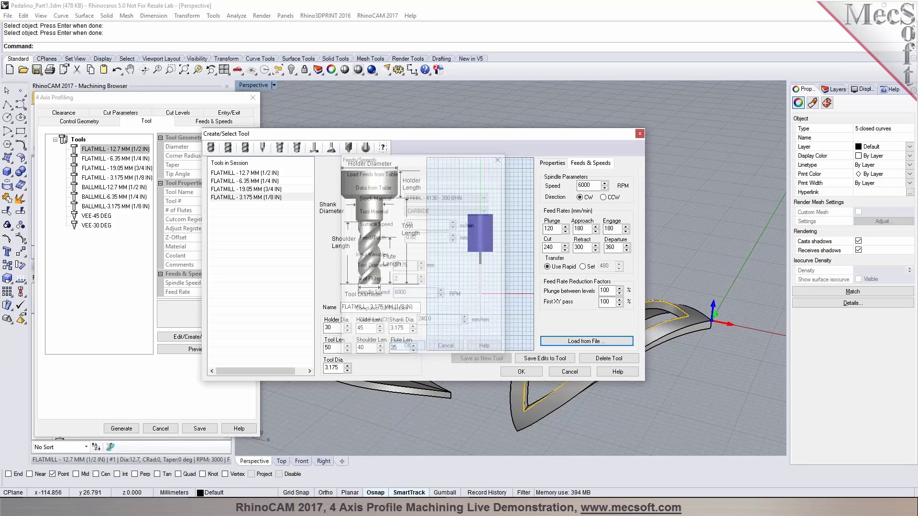
left_click(539, 360)
key("Return")
key("Return")
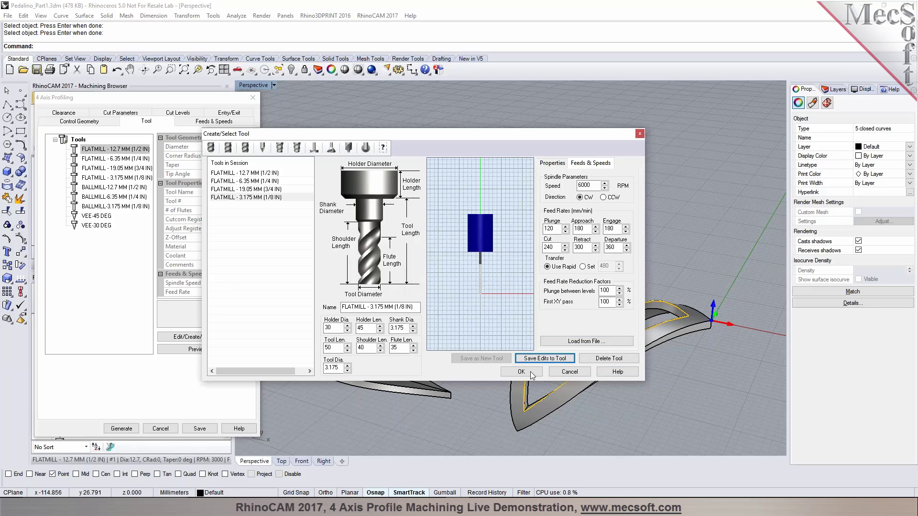
Step: Assign the 3.175 mm flat mill to the operation, reviewing its feeds and clearance settings
left_click(528, 372)
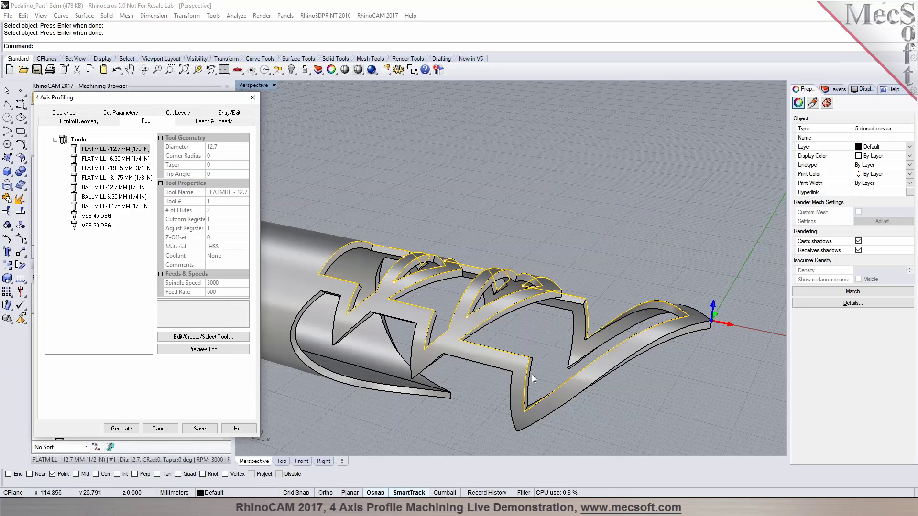
left_click(84, 197)
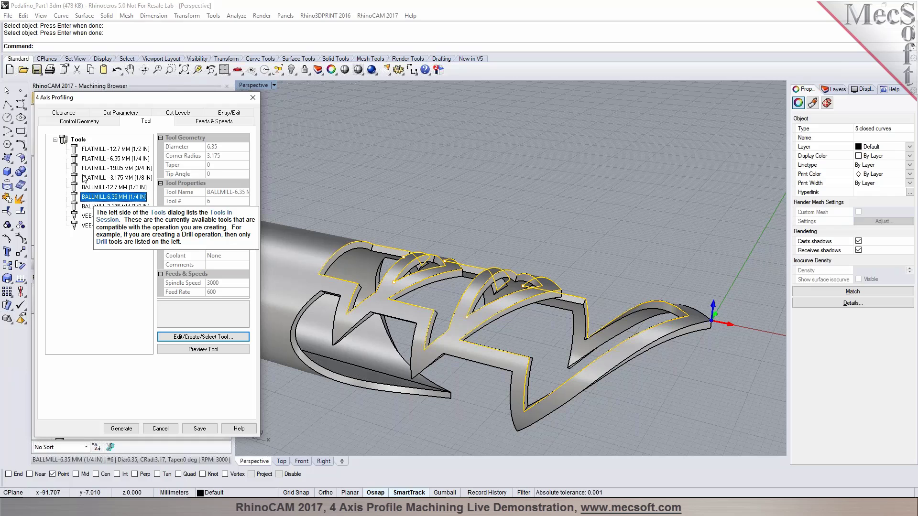
left_click(95, 179)
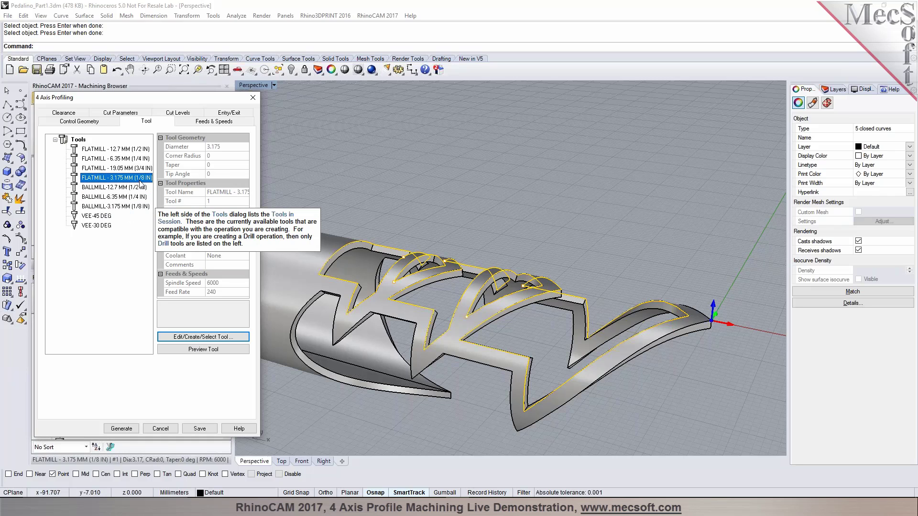
left_click(203, 124)
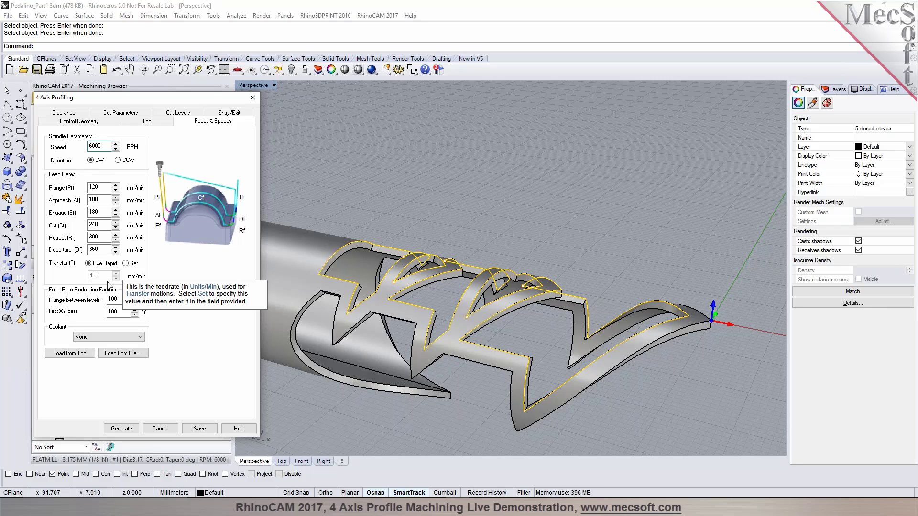
left_click(68, 114)
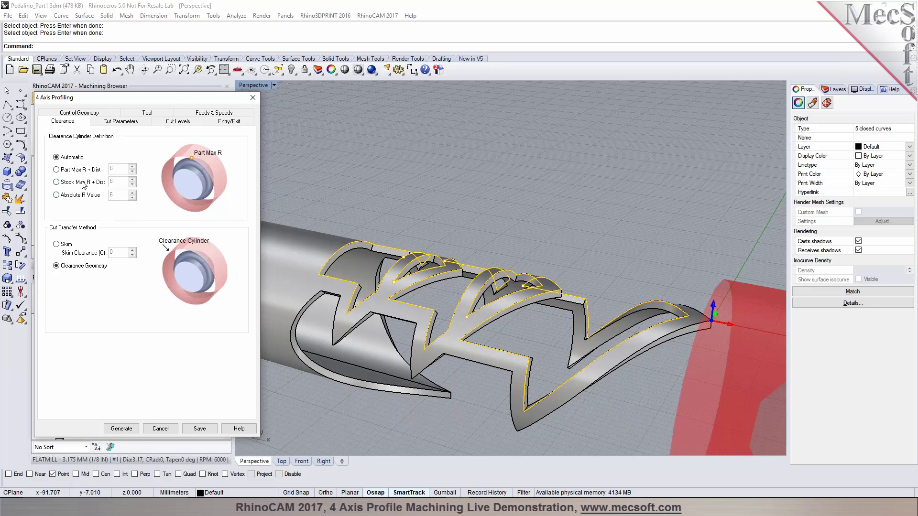
left_click(368, 204)
scroll(368, 204, "down", 4)
right_click_drag(581, 272, 455, 290)
Step: Set climb cutting and turn off starting cuts at the longest side's mid-point
left_click(119, 122)
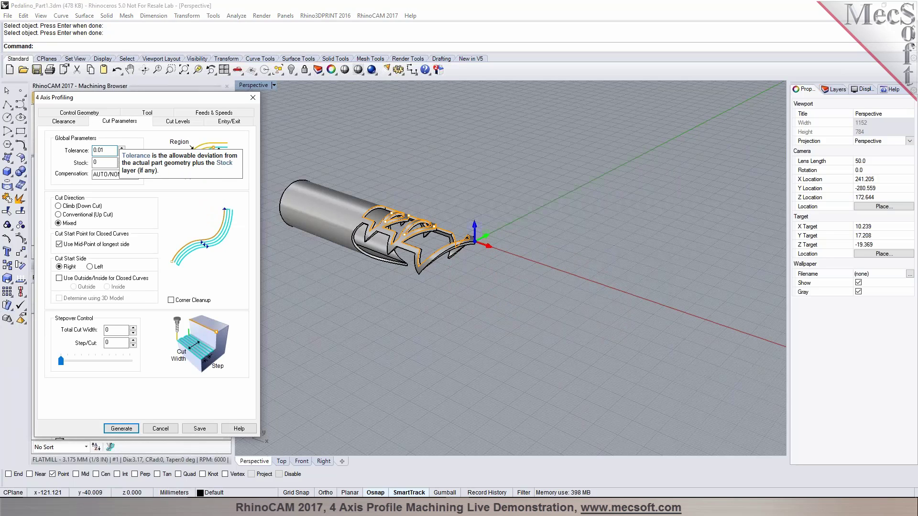
left_click(104, 150)
left_click(65, 208)
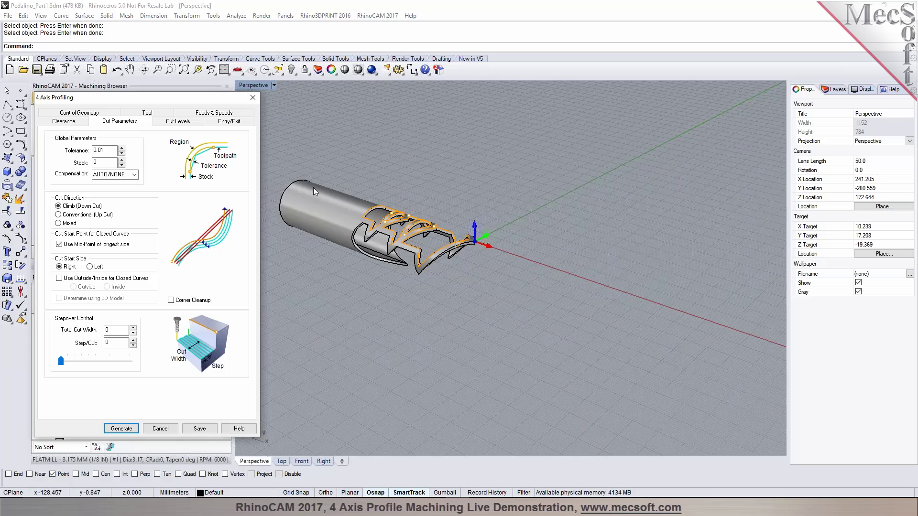
scroll(314, 188, "up", 5)
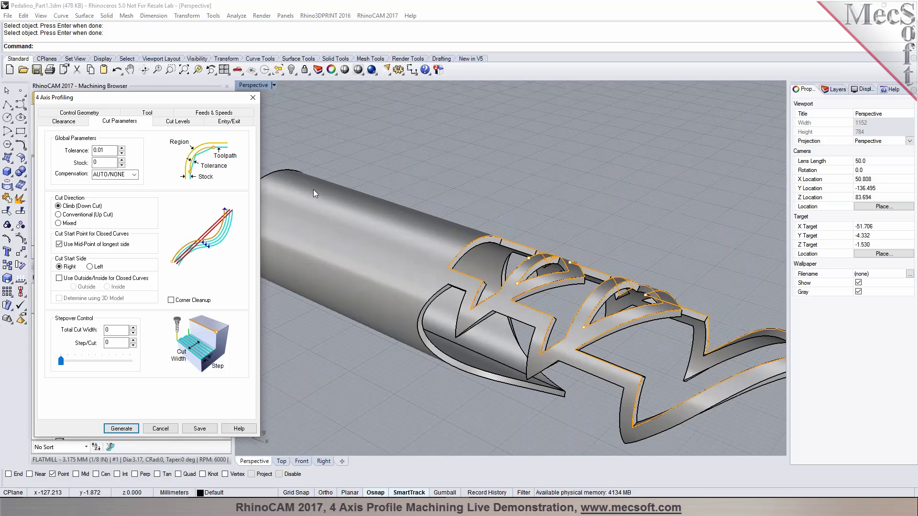
left_click(69, 246)
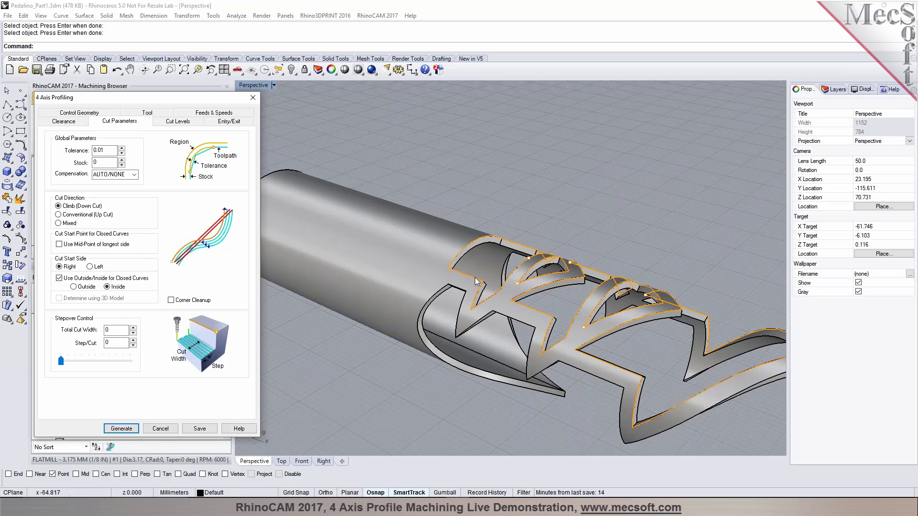
Step: Show the Cut Levels settings and orbit to examine the lettering wall
left_click(177, 121)
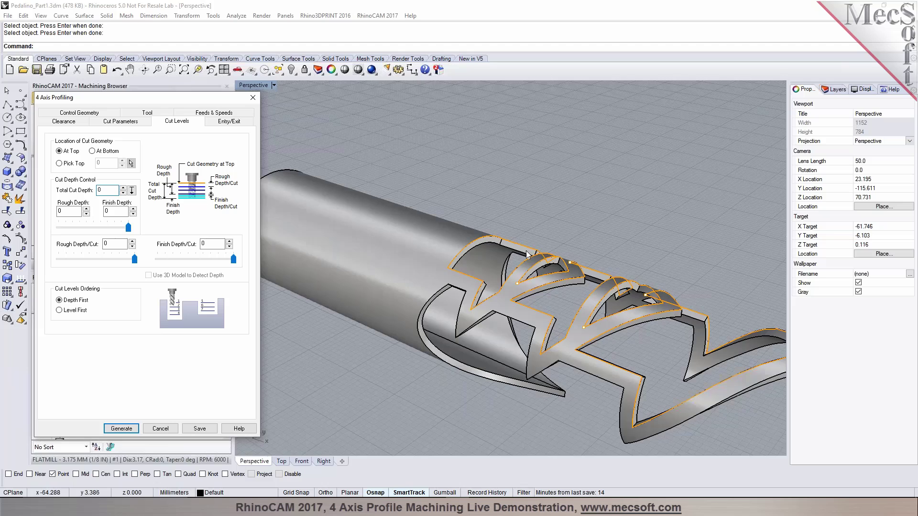
scroll(493, 267, "up", 5)
scroll(492, 277, "up", 3)
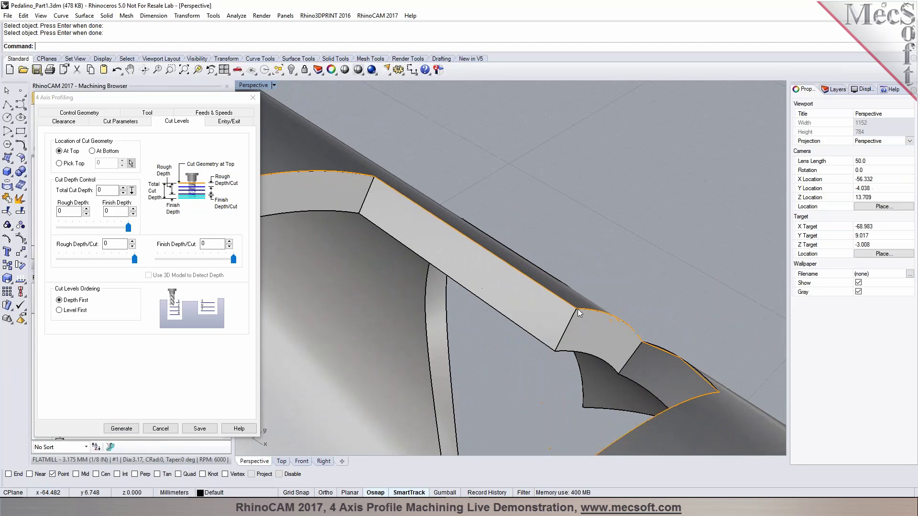
right_click_drag(556, 344, 542, 329)
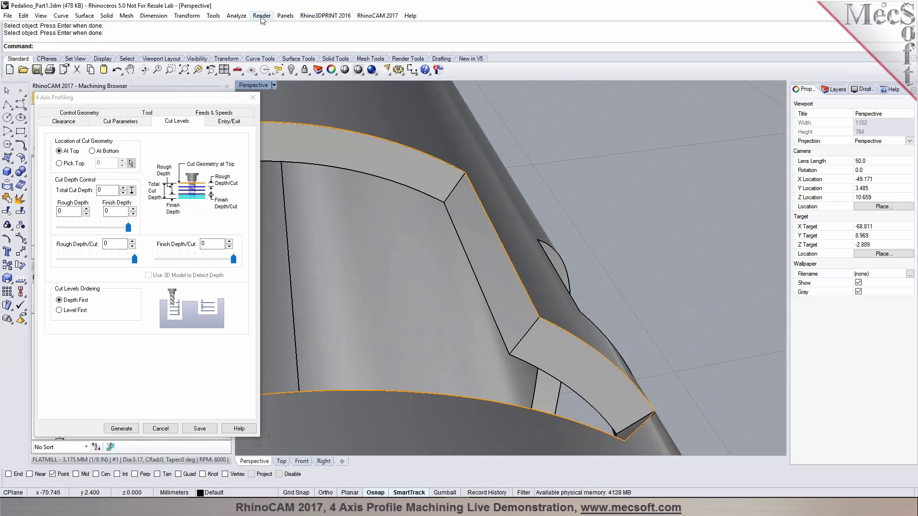
Step: Measure the lettering wall at 1.5 mm with End snap, then enter 1.6 total cut depth
left_click(236, 16)
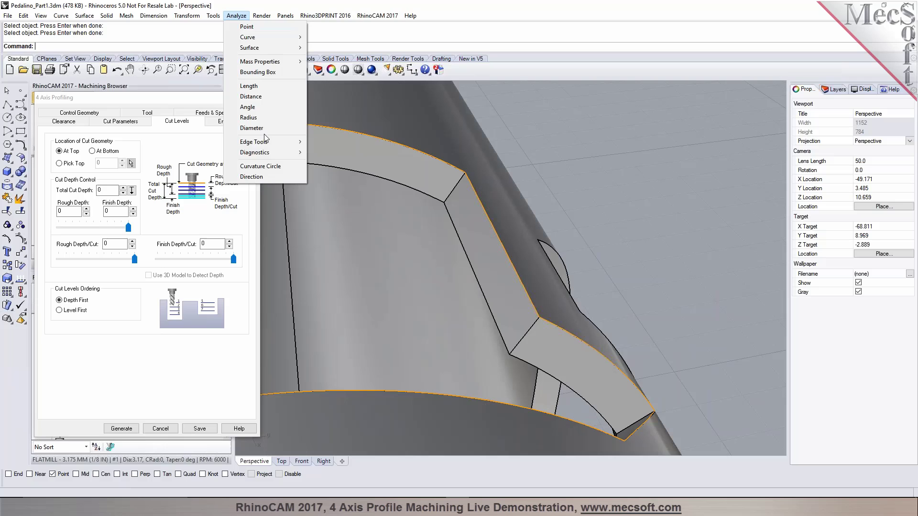
left_click(265, 96)
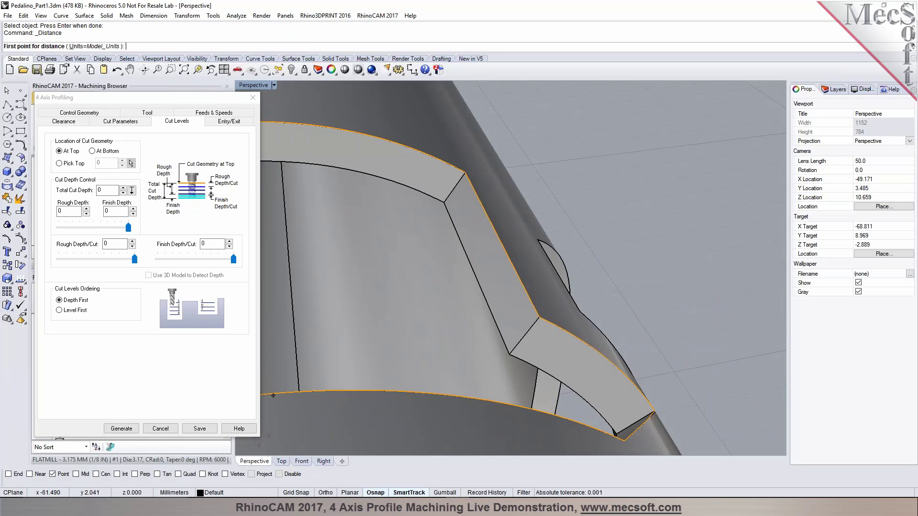
left_click(19, 474)
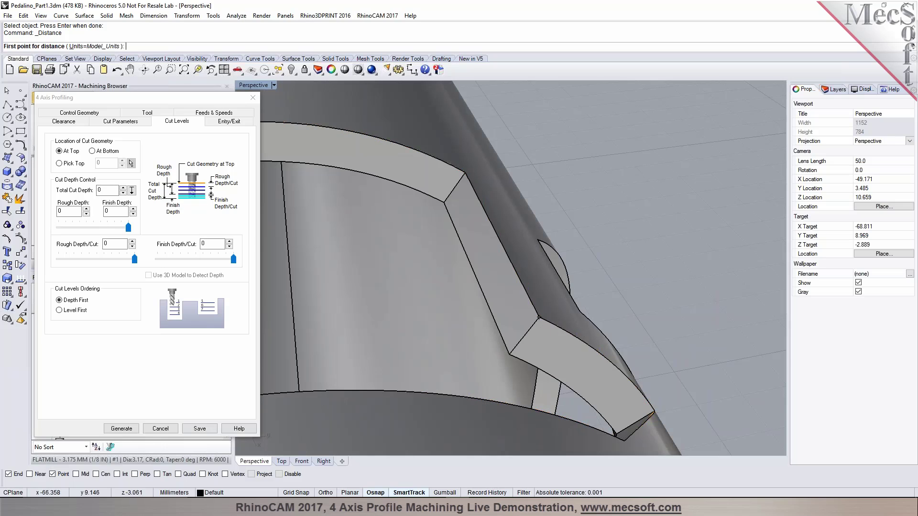
left_click(509, 354)
left_click(538, 317)
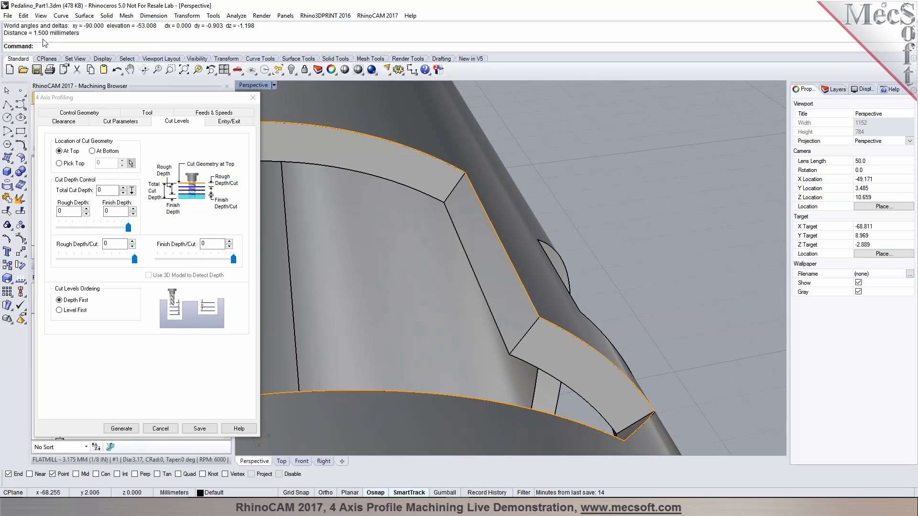
double_click(106, 190)
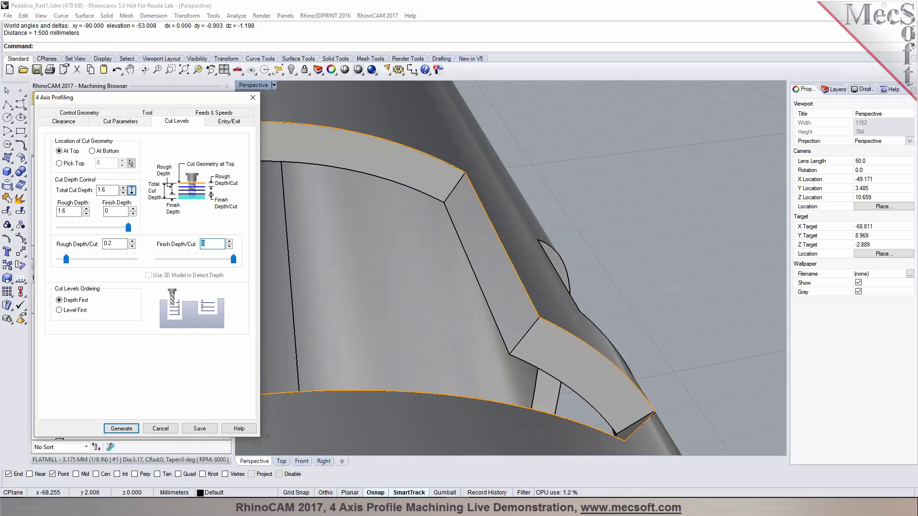
Step: Set Entry and Exit motions to None and generate the profiling toolpath
left_click(234, 121)
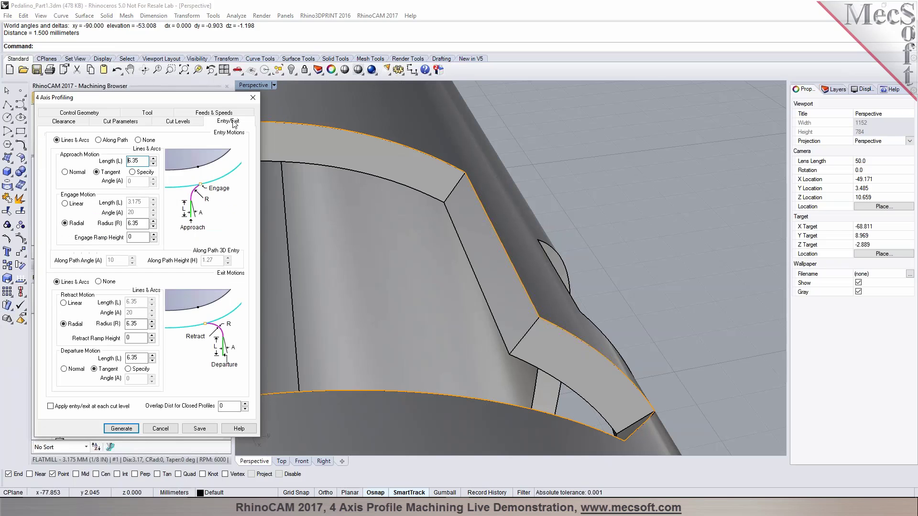
left_click(138, 139)
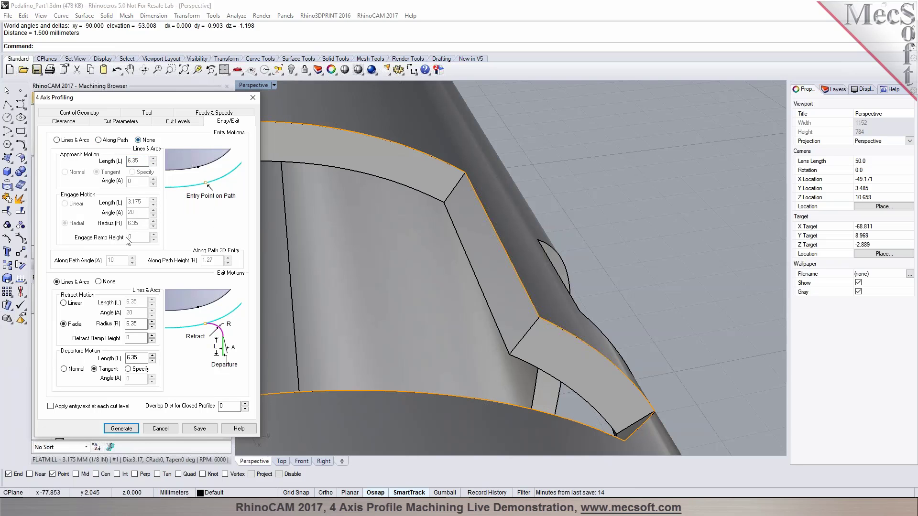
left_click(99, 282)
left_click(121, 428)
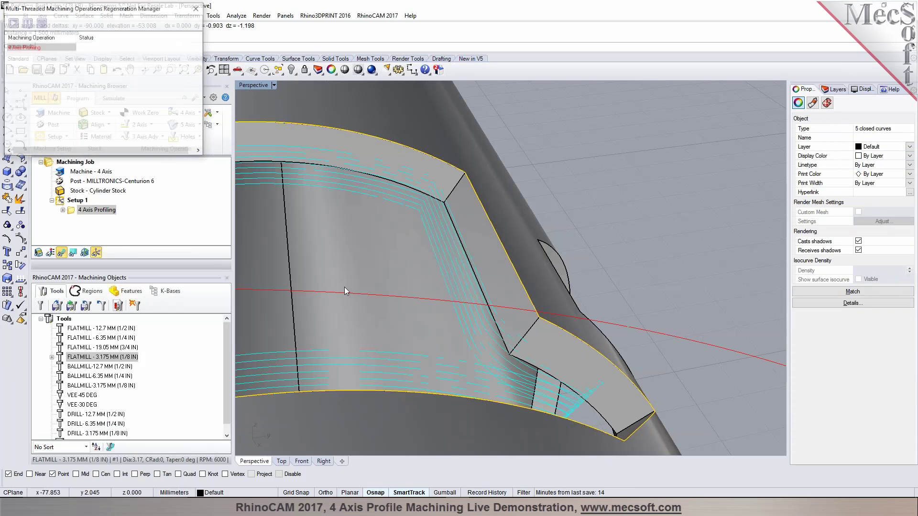
Step: Orbit around the cylinder to inspect the cyan toolpaths near the lettering
scroll(495, 205, "down", 5)
right_click_drag(458, 215, 370, 288)
scroll(368, 382, "up", 6)
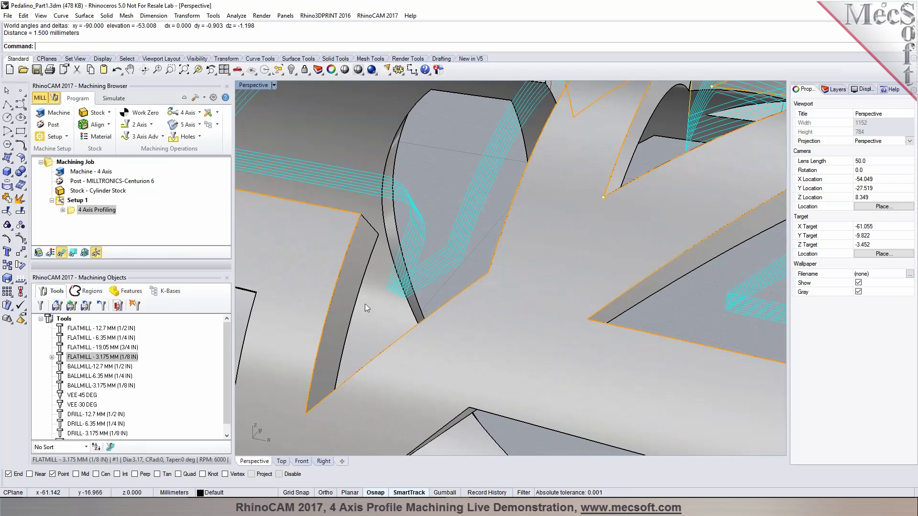
right_click_drag(348, 354, 424, 233)
scroll(427, 311, "down", 5)
right_click_drag(366, 221, 342, 191)
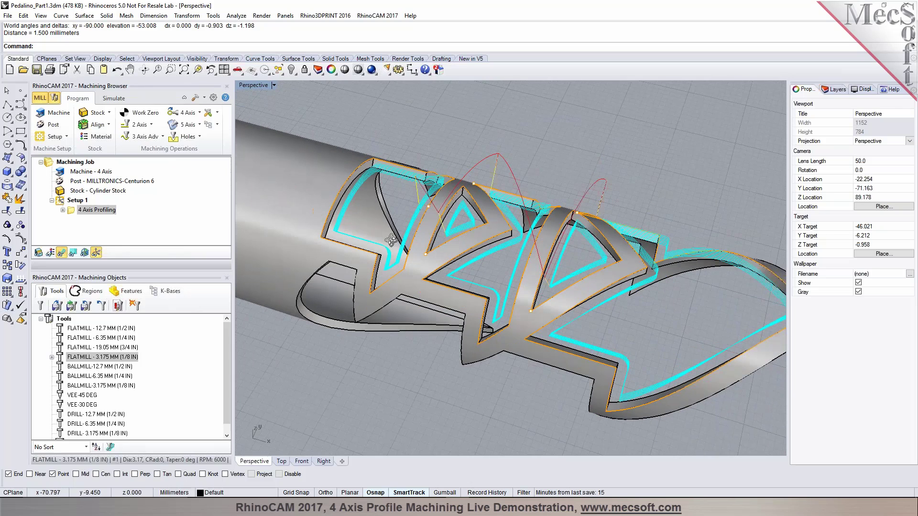
Step: Simulate the 4 Axis Profiling operation on the Cylinder Stock
left_click(106, 99)
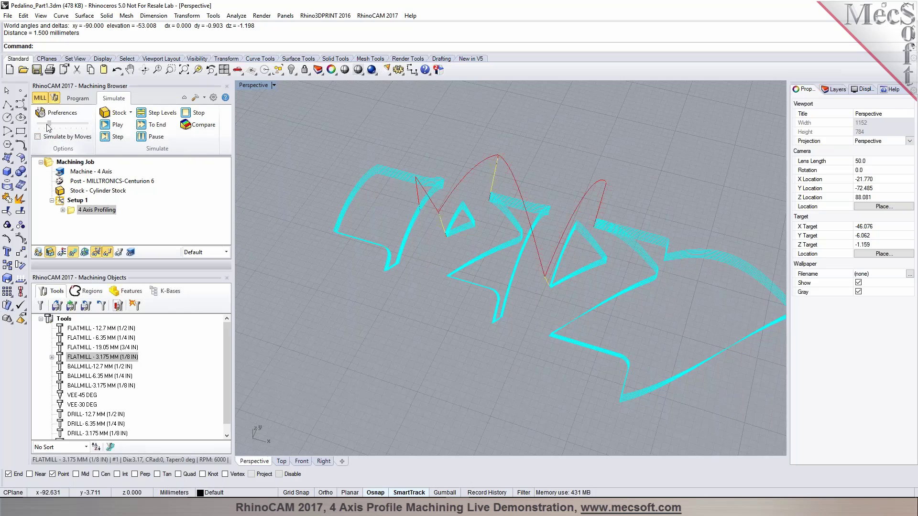
left_click(84, 194)
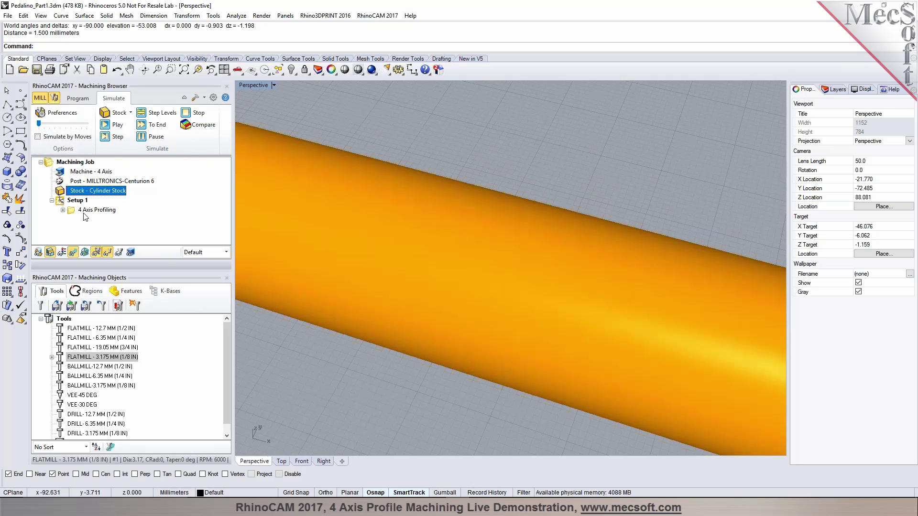
left_click(86, 210)
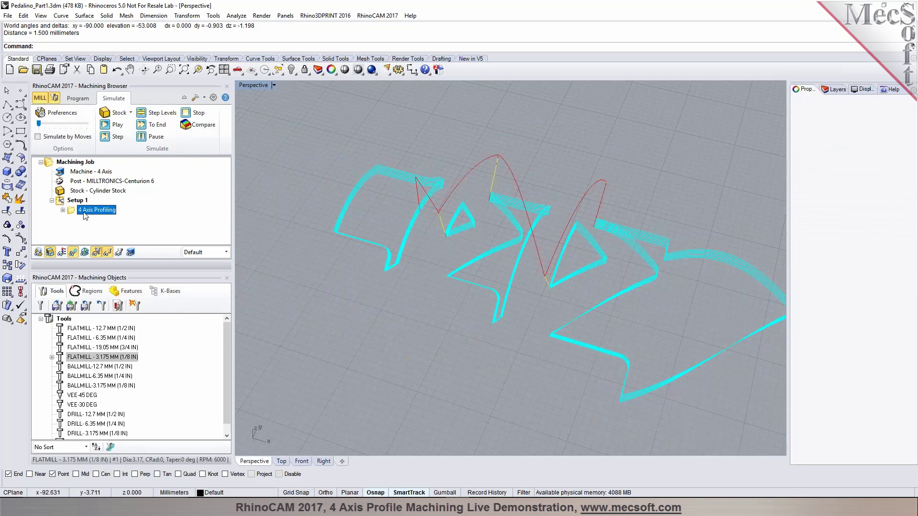
left_click(110, 127)
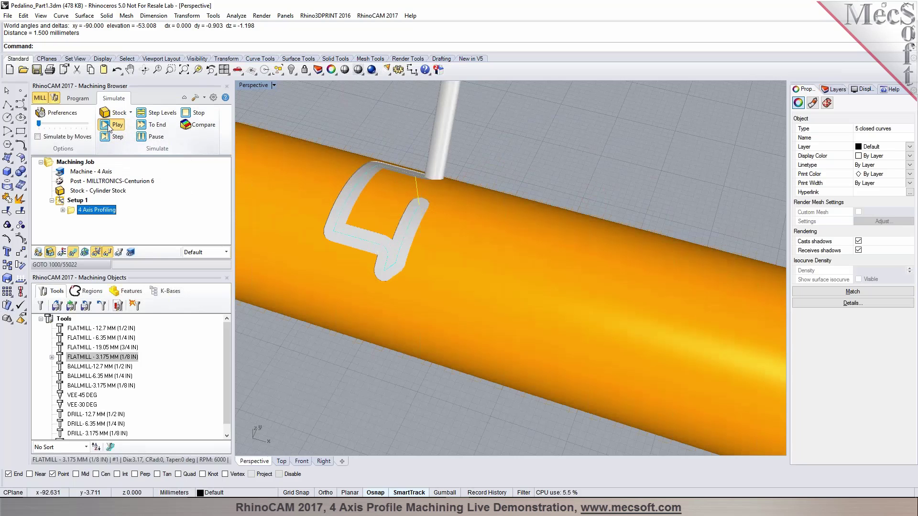
Step: Orbit the cylinder as the lettering is cut and hide the toolpath lines
scroll(489, 407, "down", 3)
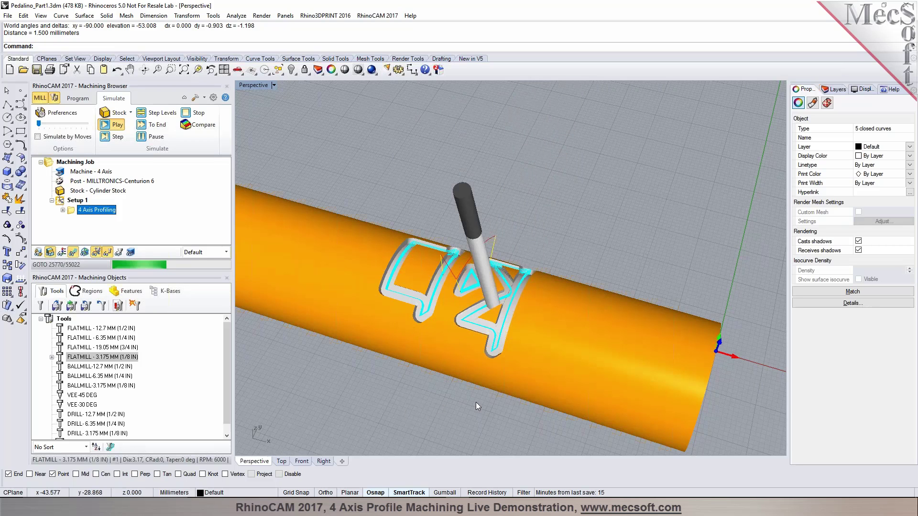
scroll(523, 305, "up", 3)
right_click_drag(523, 305, 400, 320)
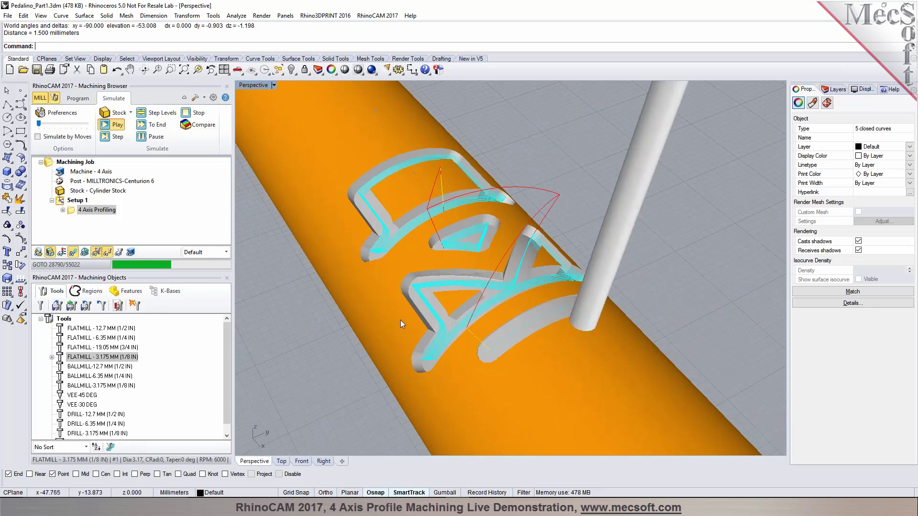
scroll(440, 268, "down", 3)
scroll(462, 323, "up", 3)
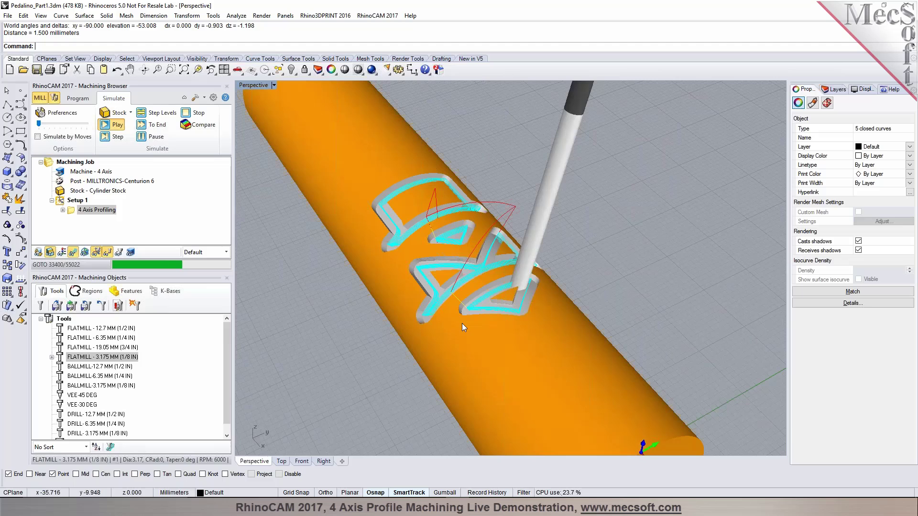
left_click(73, 252)
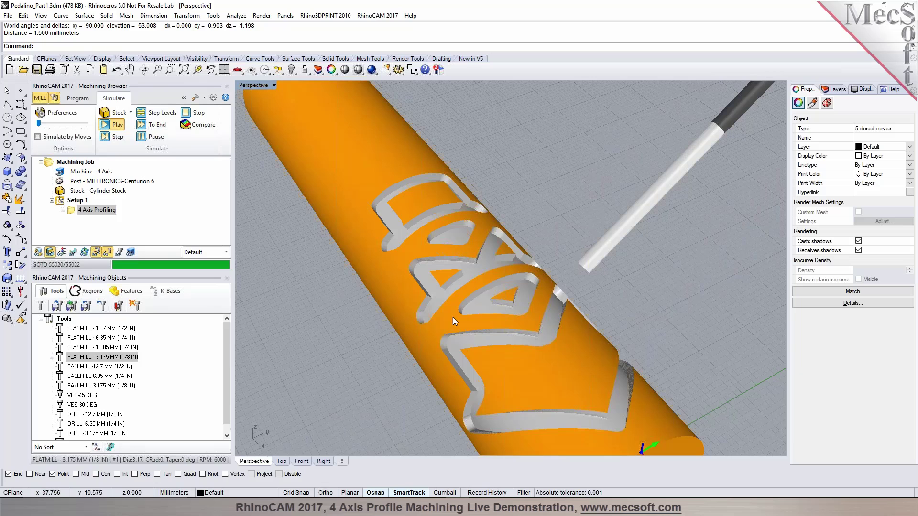
Step: Return to the Program tab, clear the curve selection, and save the model file
left_click(79, 98)
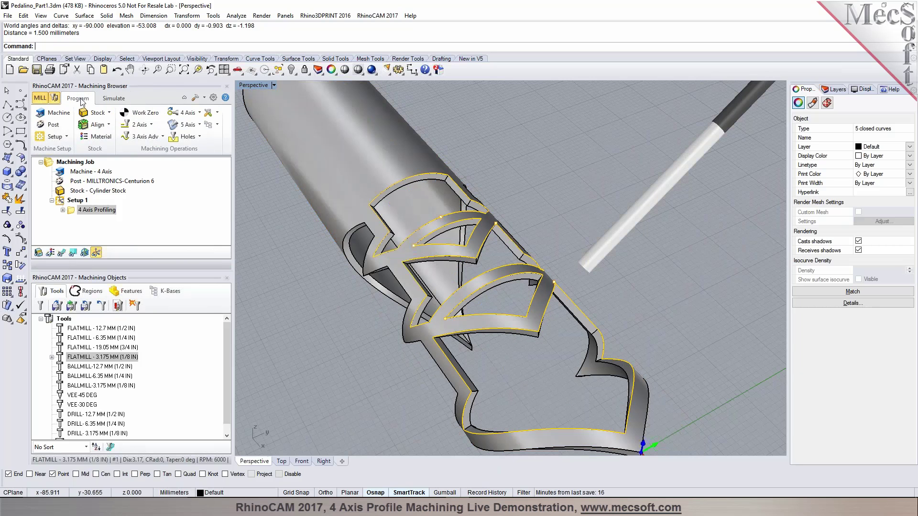
left_click(327, 310)
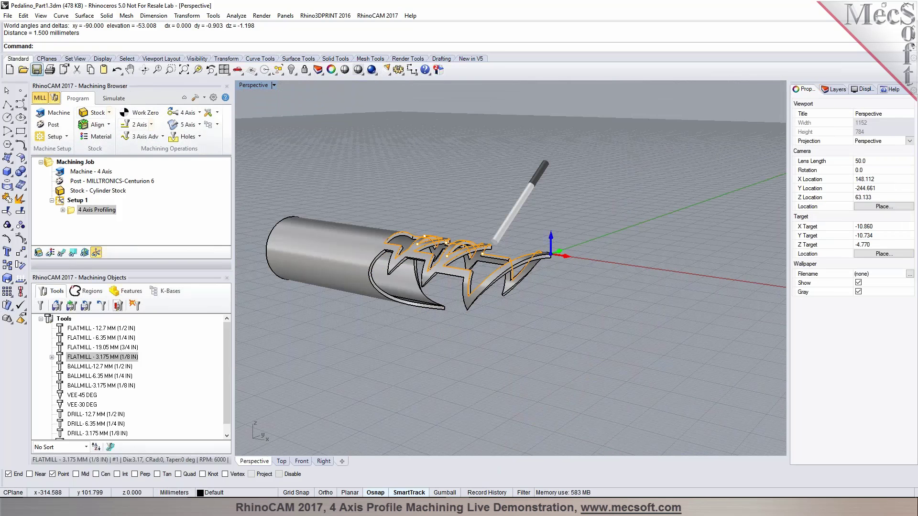
left_click(36, 70)
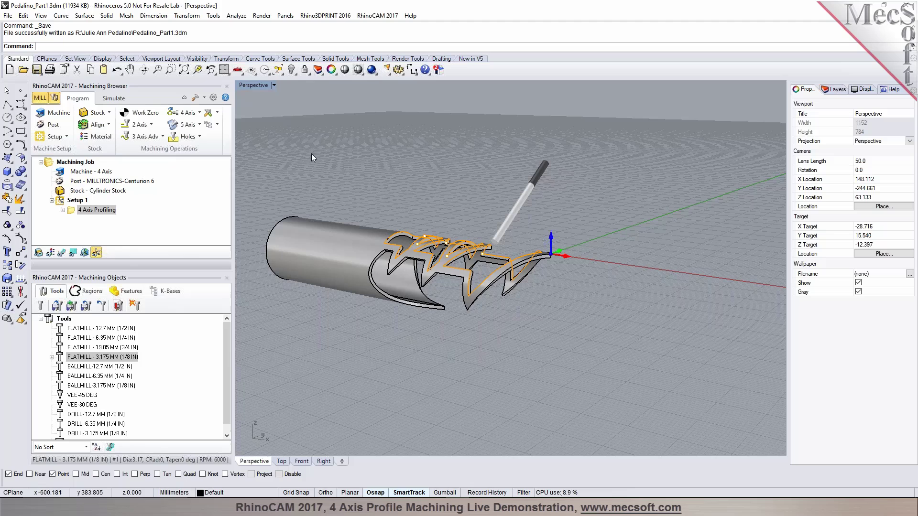
Step: Copy and paste the 4 Axis Profiling operation, then open the duplicate's settings
scroll(341, 299, "up", 3)
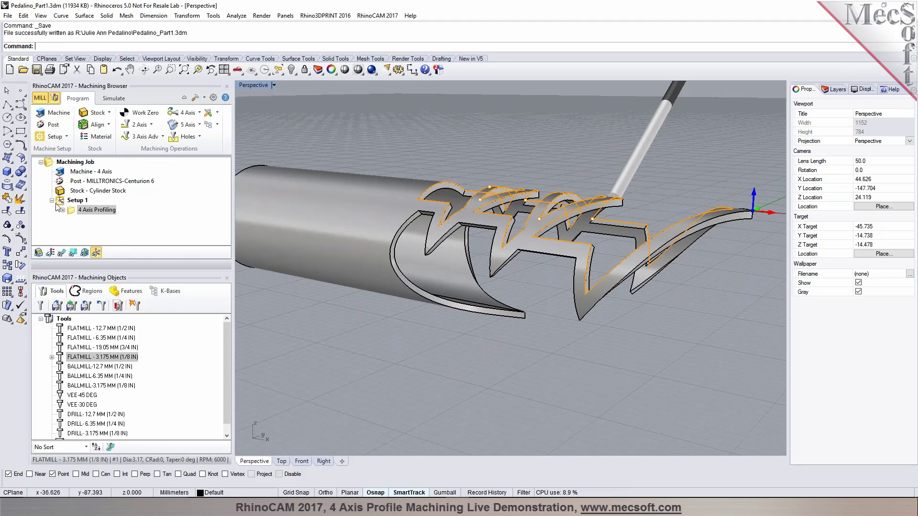
left_click(71, 210)
right_click(70, 211)
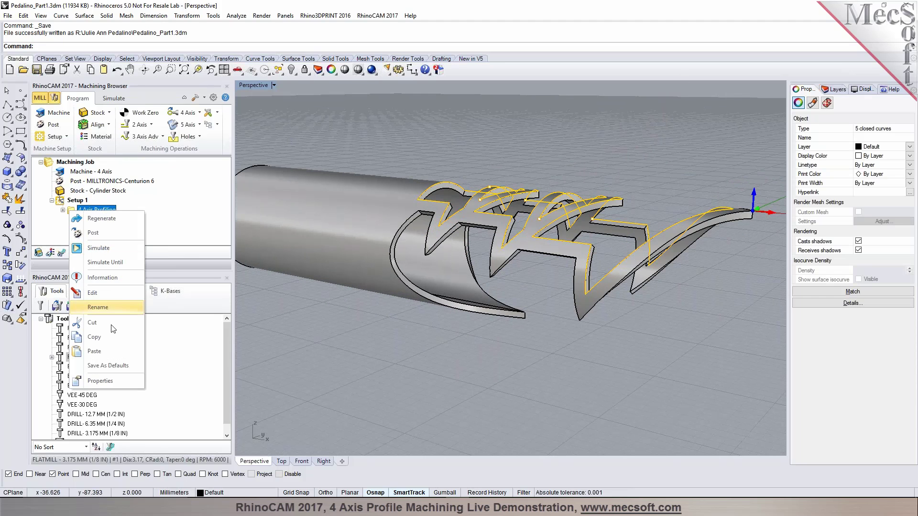
key("Escape")
right_click(72, 212)
left_click(111, 352)
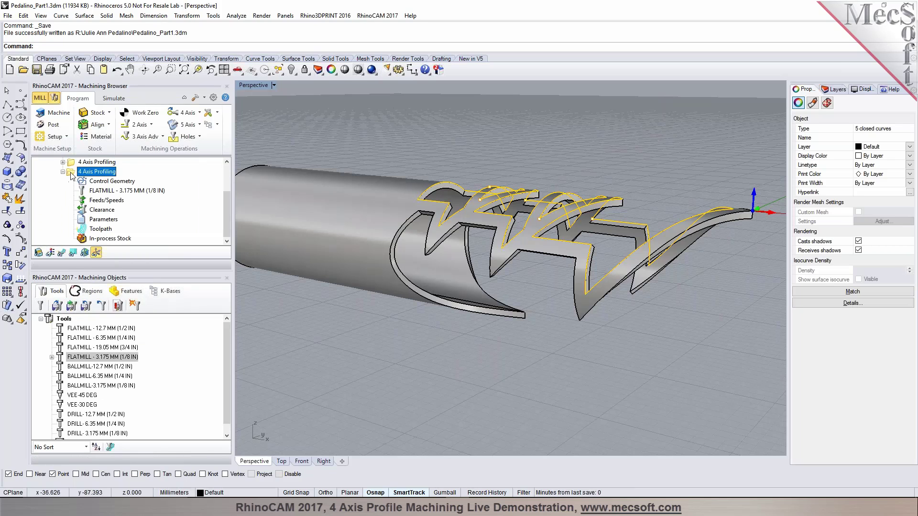
double_click(71, 173)
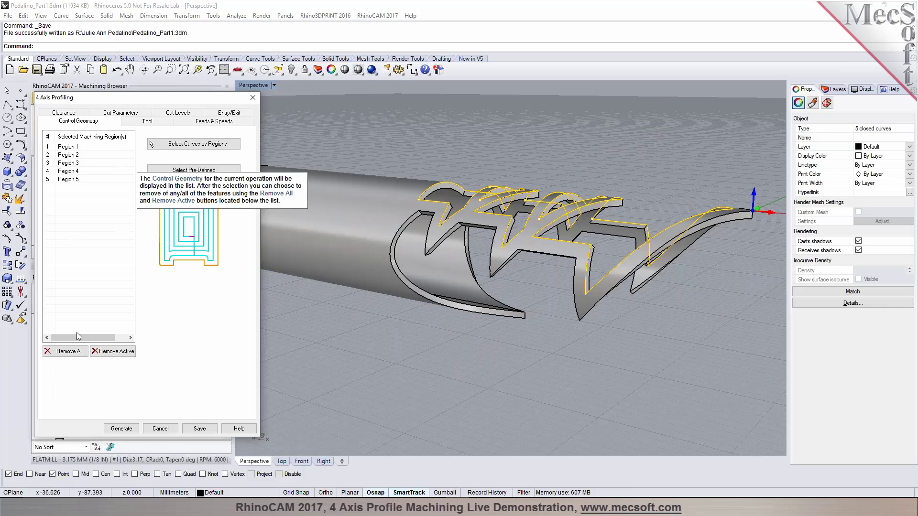
Step: Swap the copy's Regions 1–5 for one closed curve as Region 1 and generate its toolpath
left_click(67, 350)
left_click(194, 143)
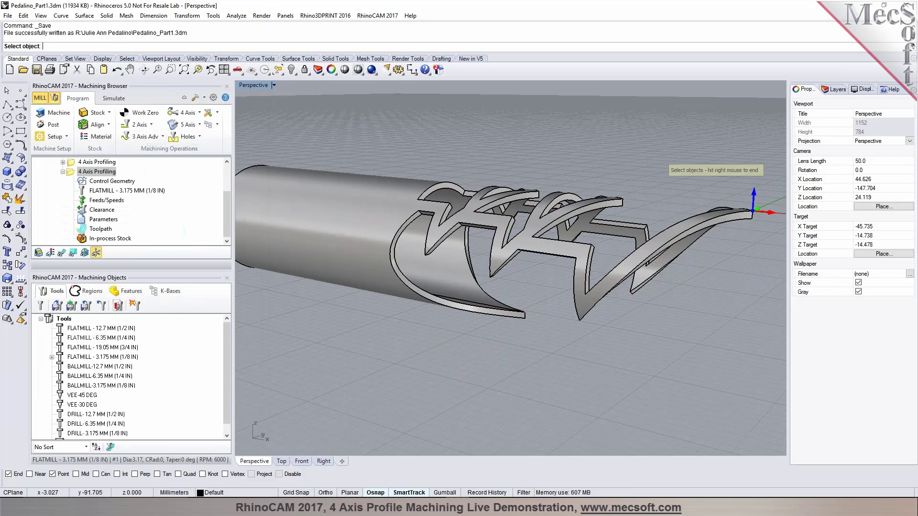
left_click(457, 307)
left_click(481, 334)
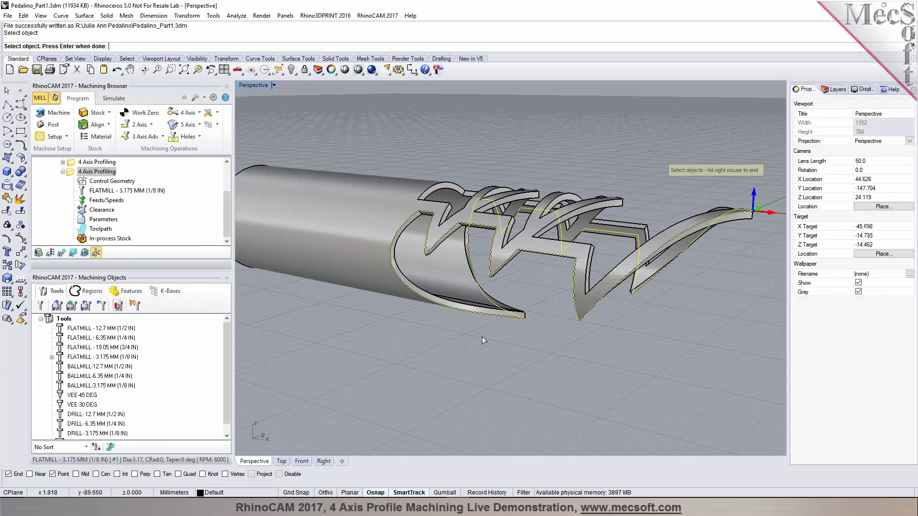
key("Return")
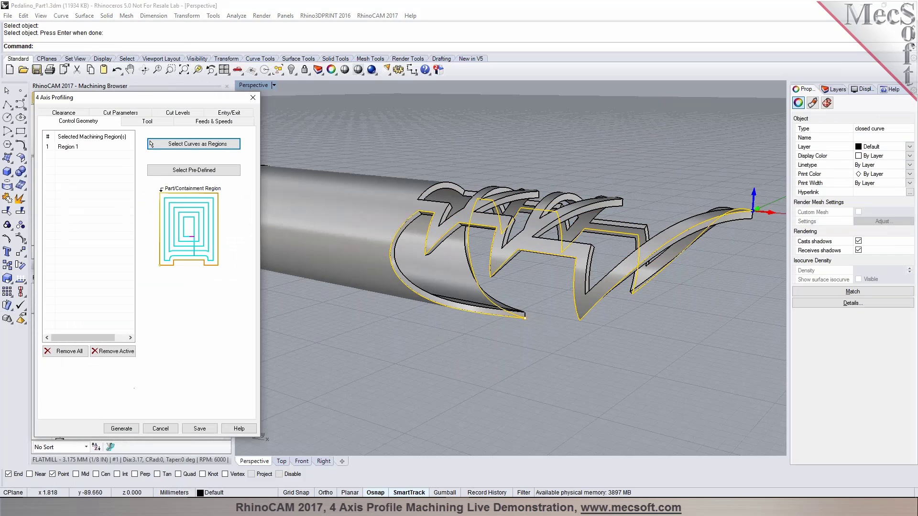
left_click(121, 428)
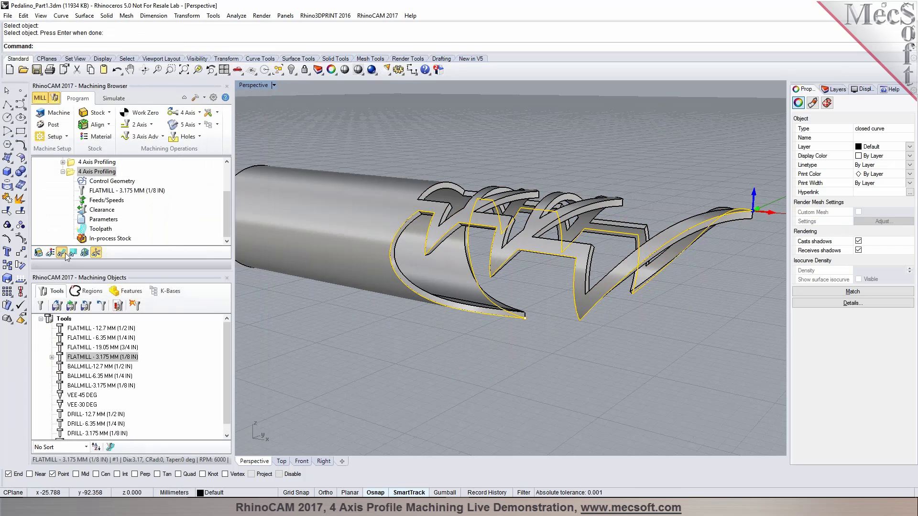
right_click_drag(549, 261, 549, 298)
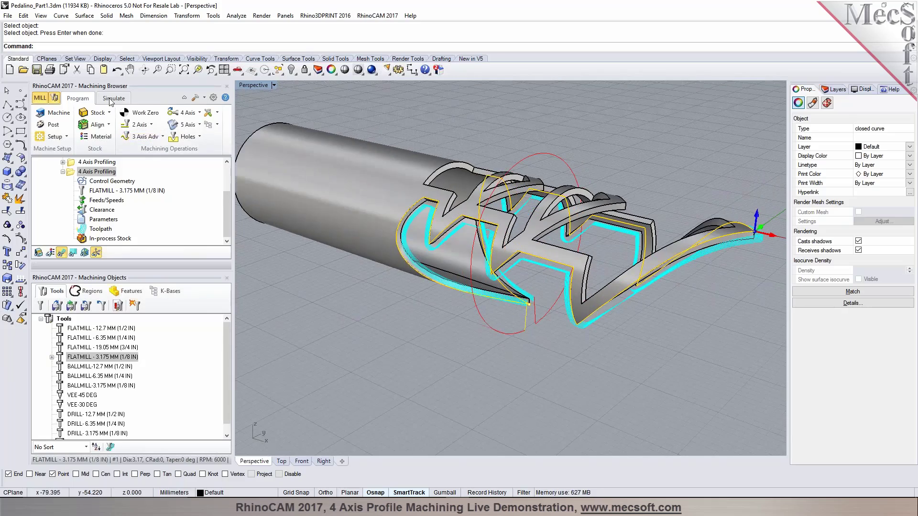
Step: Play the cutting simulation on the cylinder stock with Toolpath Visibility turned off
left_click(112, 99)
left_click(104, 125)
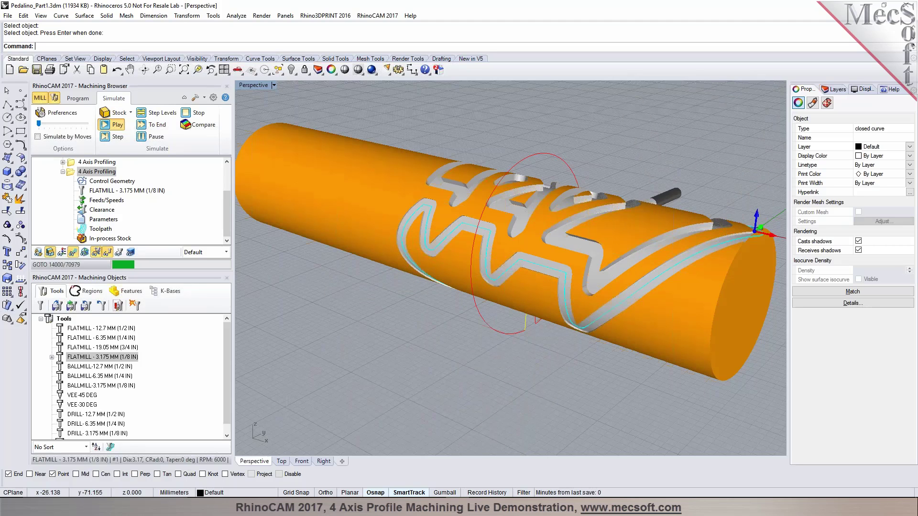
right_click_drag(334, 272, 372, 334)
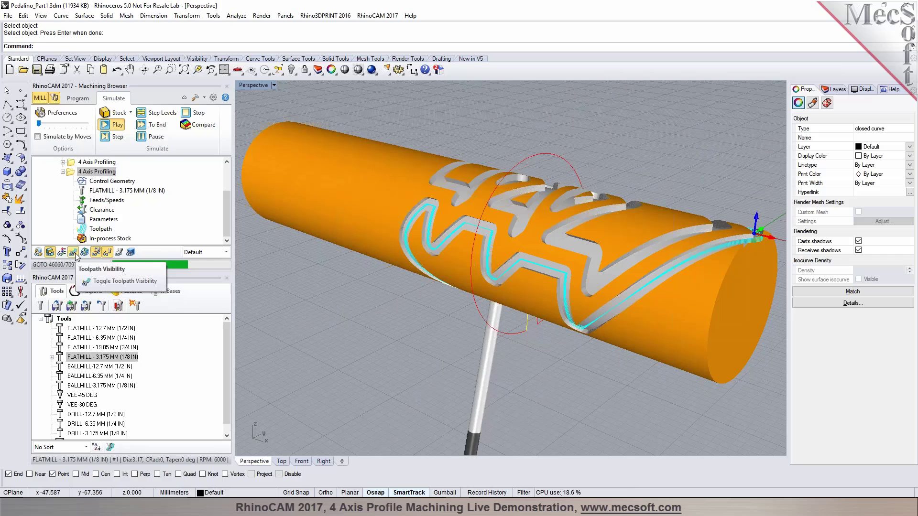
left_click(74, 252)
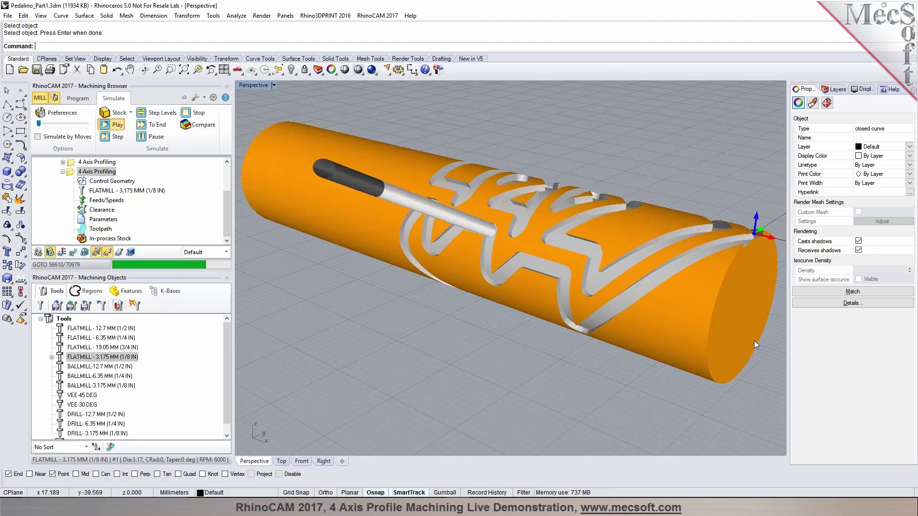
Step: Orbit around the cylinder while the simulation completes all 70,979 moves
scroll(755, 337, "down", 3)
right_click_drag(397, 234, 284, 334)
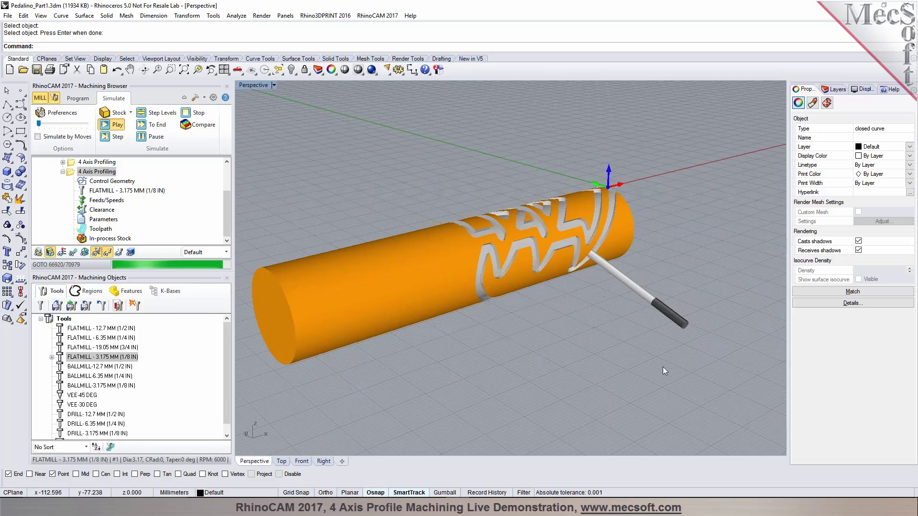
right_click_drag(692, 371, 579, 373)
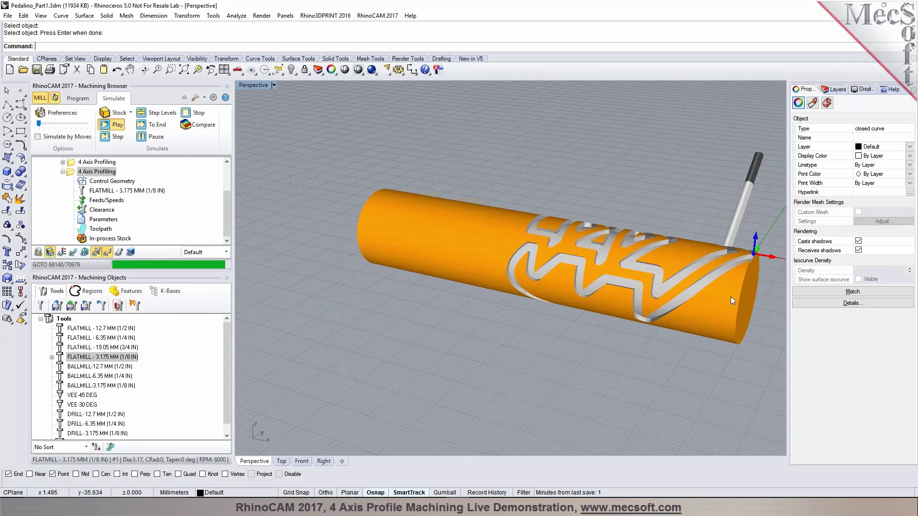
right_click_drag(673, 316, 594, 311)
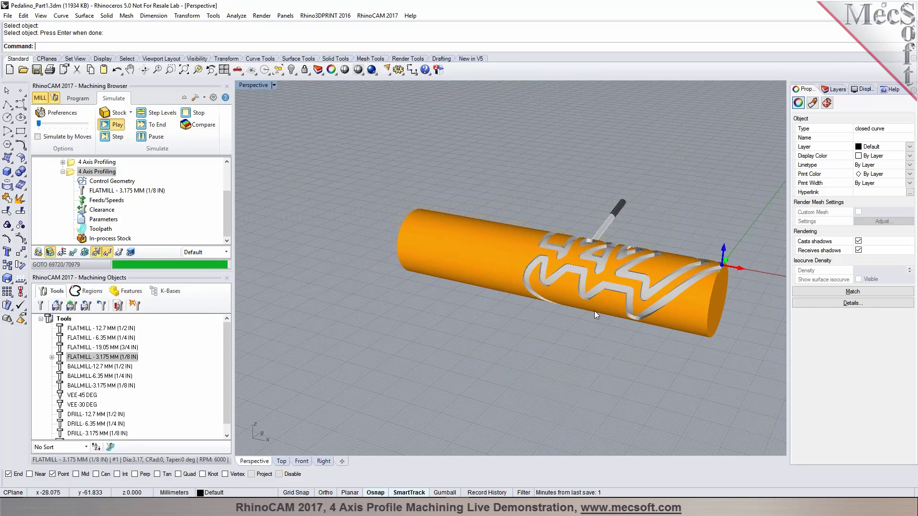
right_click_drag(684, 304, 672, 297)
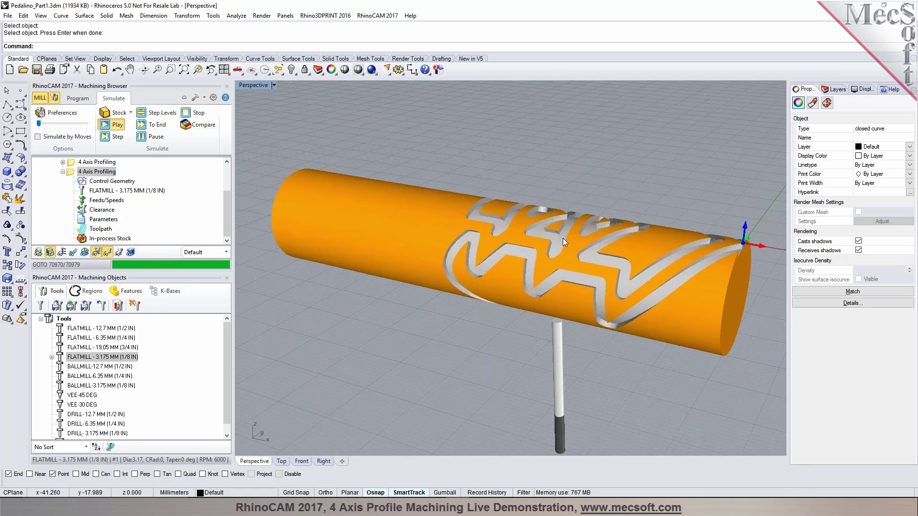
Step: Review Setup 1's Information: machining times 11.34 and 13.99 min, 25.34 min total
left_click(79, 101)
left_click(63, 171)
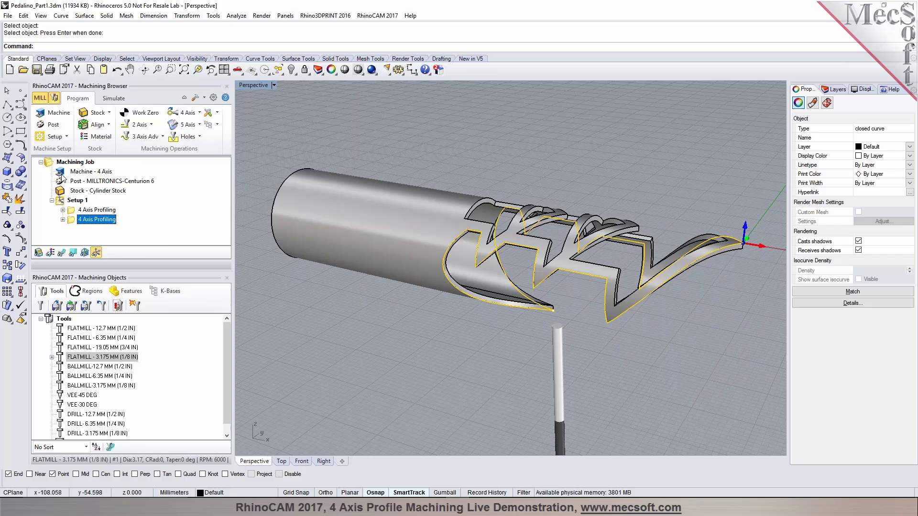
key("Up")
left_click(68, 201)
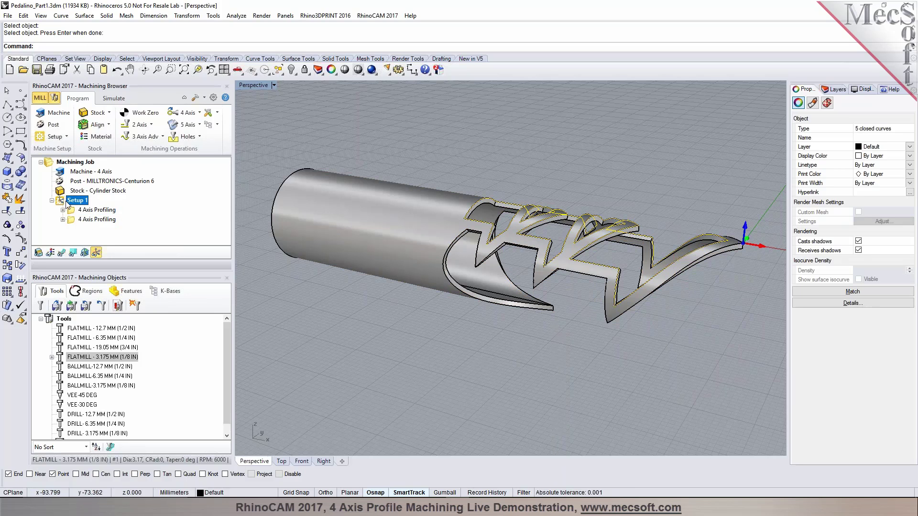
right_click(68, 202)
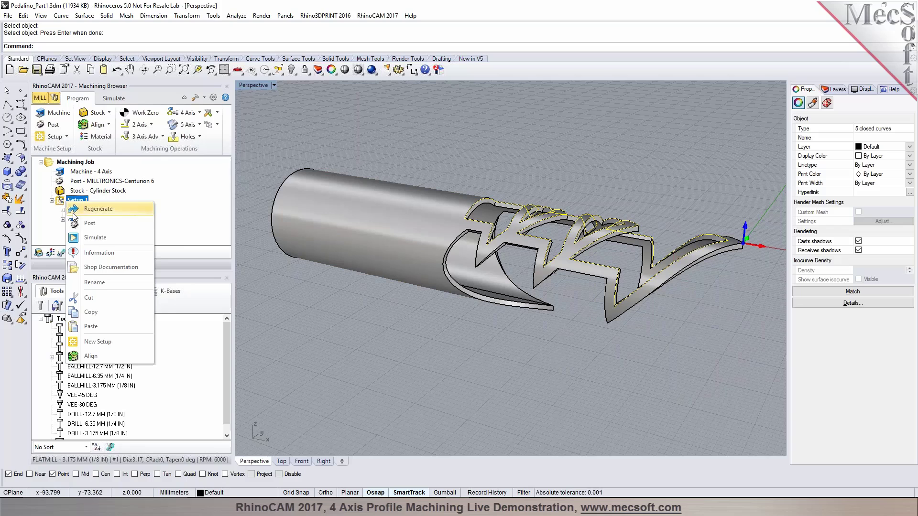
left_click(94, 252)
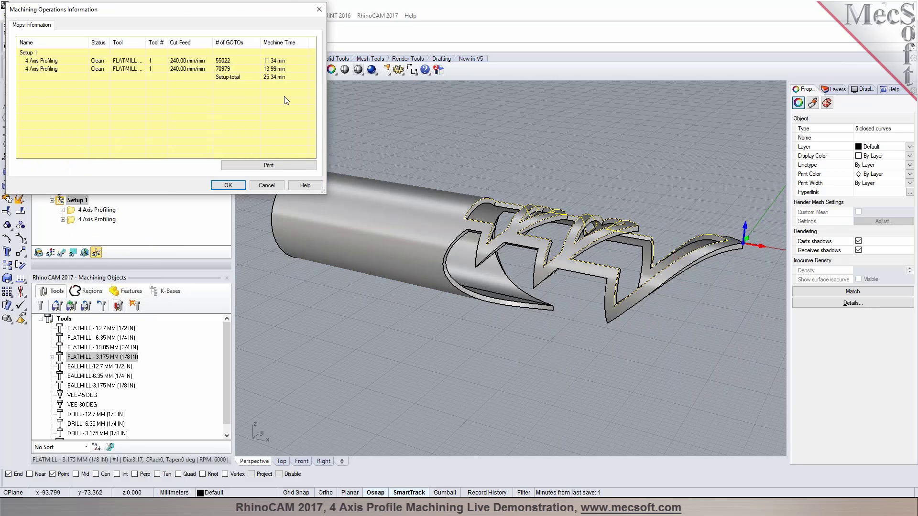
left_click(135, 61)
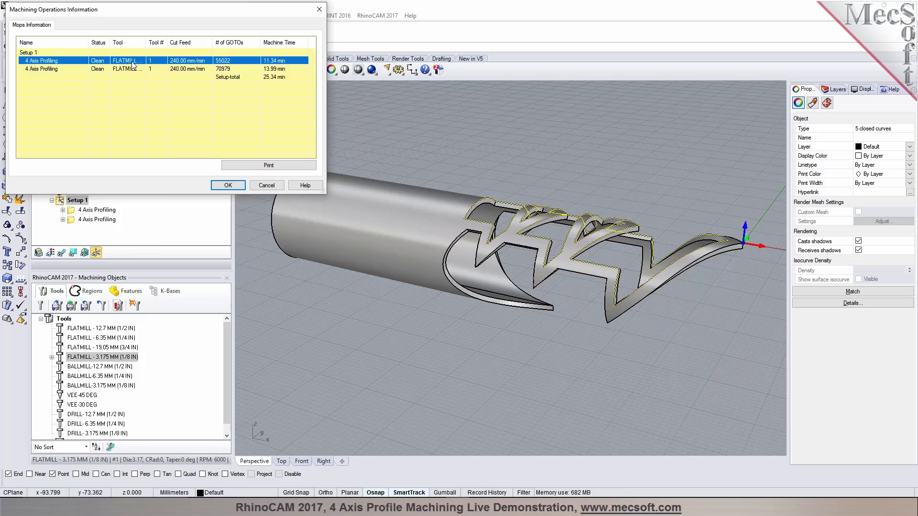
left_click(139, 69)
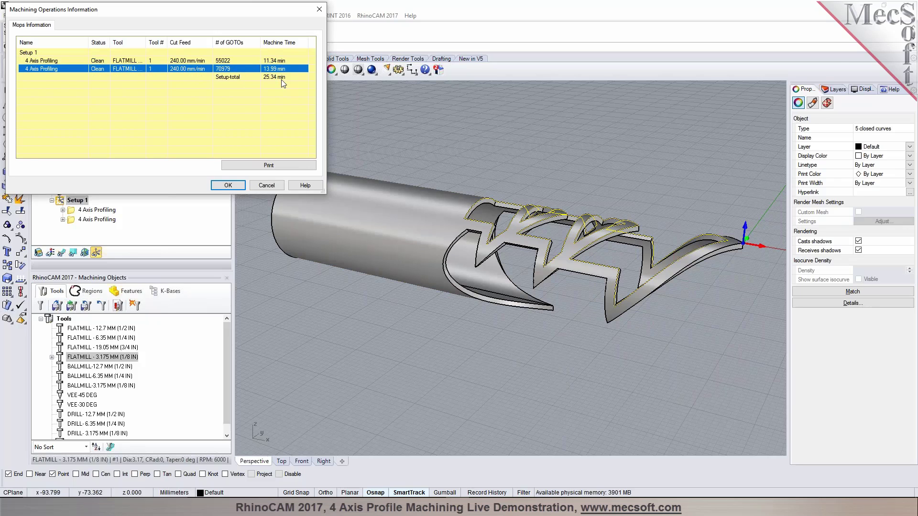
left_click(237, 189)
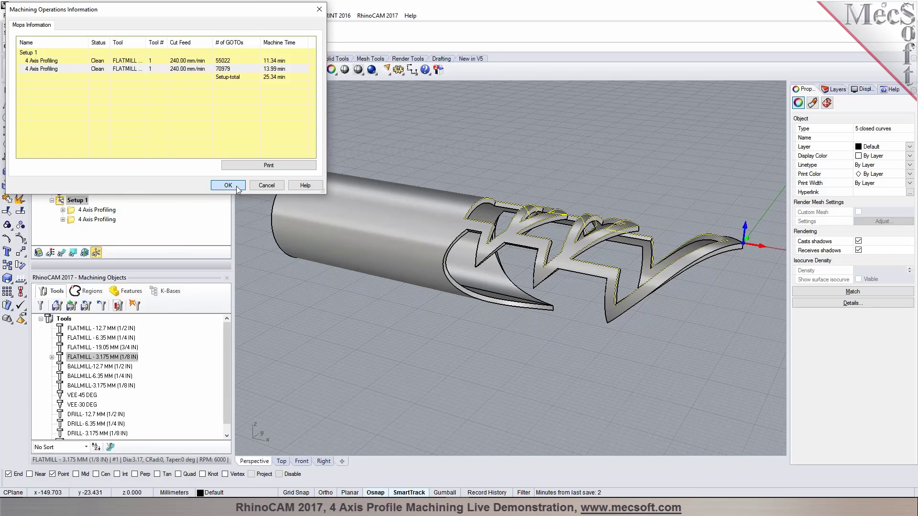
left_click(227, 185)
Step: Post Setup 1 for MILLTRONICS-Centurion 6 as Pedalino_Part1_Setup 1.nc on the Desktop
right_click(84, 201)
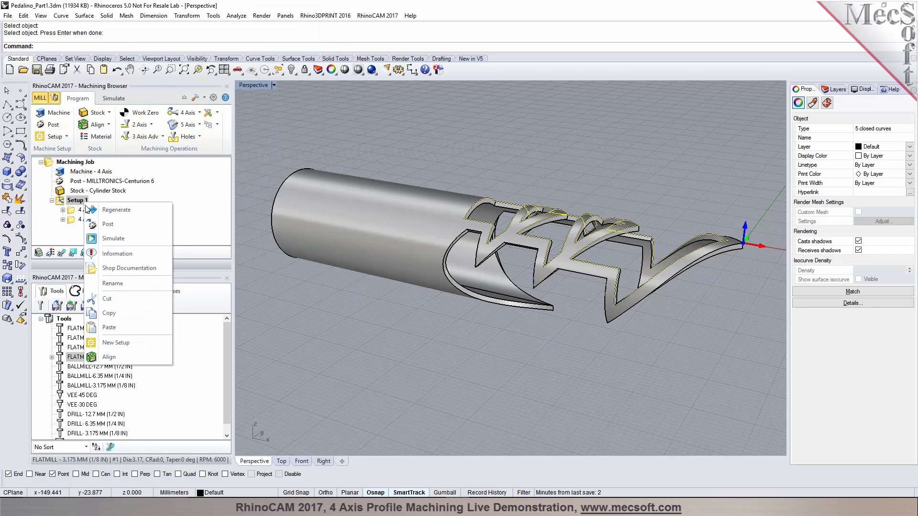
left_click(101, 225)
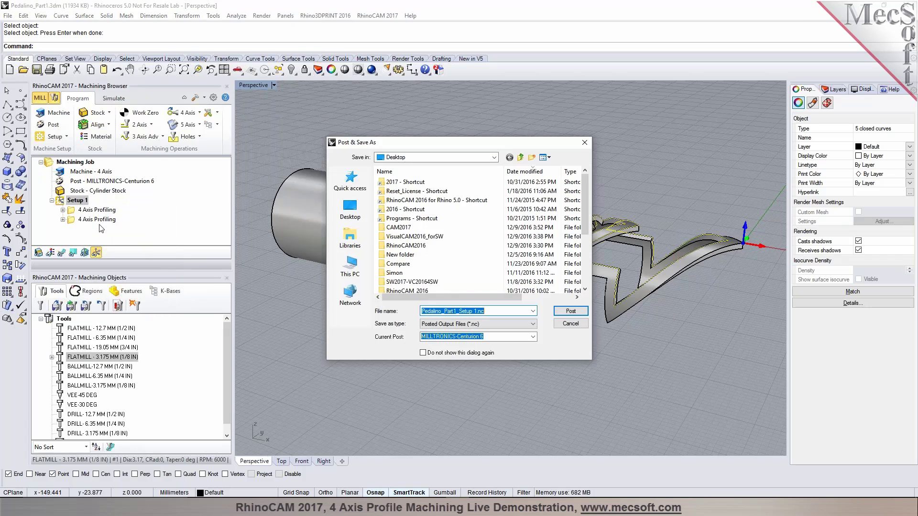
left_click(572, 311)
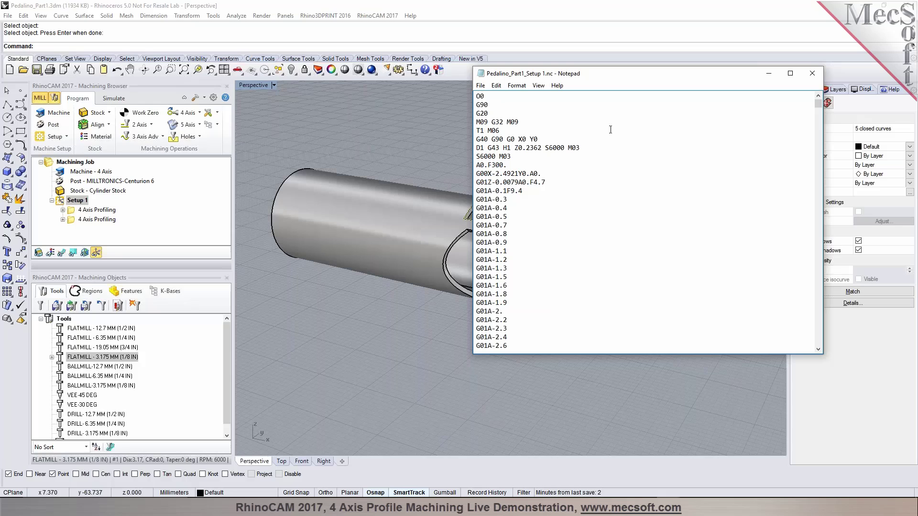
left_click_drag(598, 79, 562, 73)
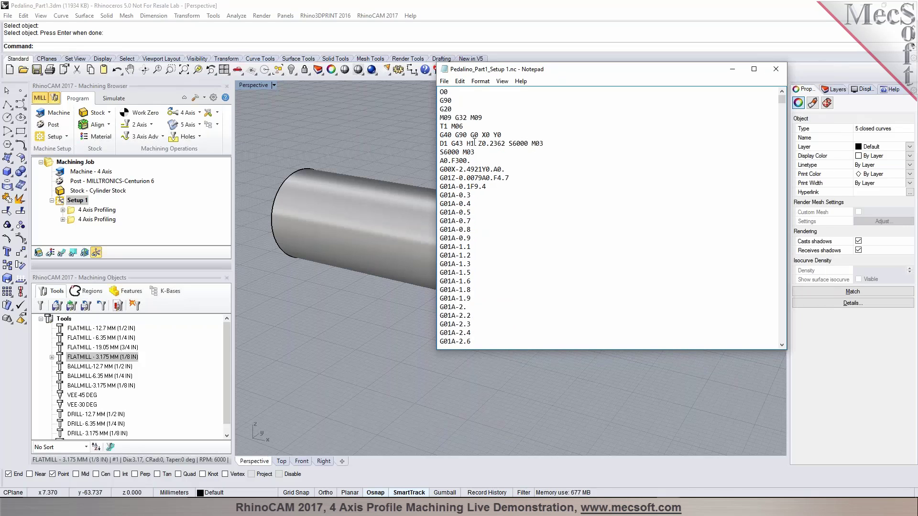
left_click_drag(441, 190, 495, 298)
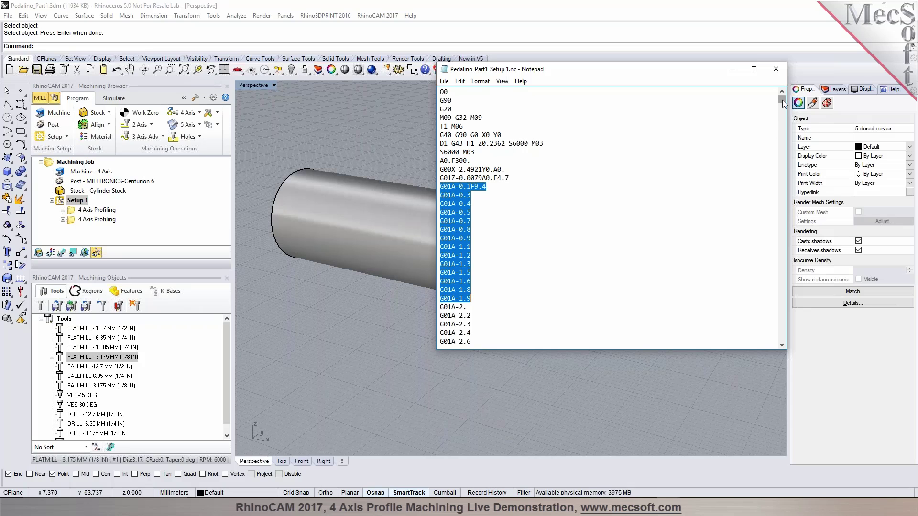
left_click_drag(783, 104, 782, 104)
scroll(714, 157, "down", 12)
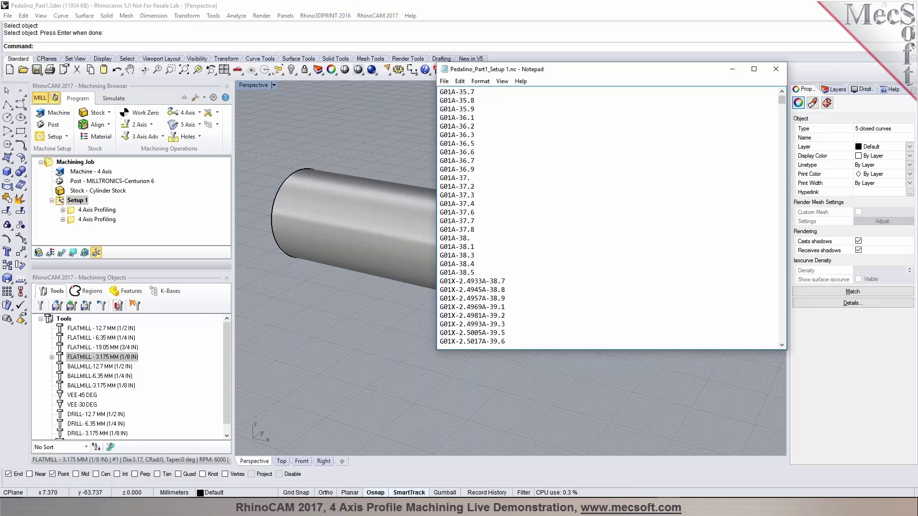
mouse_move(782, 100)
left_mouse_down()
mouse_move(782, 337)
mouse_move(782, 94)
left_mouse_up()
left_click(776, 69)
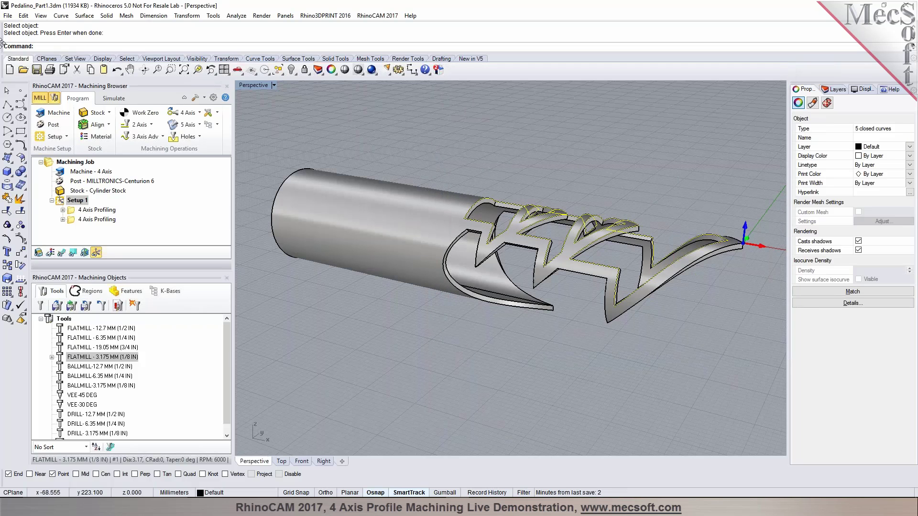